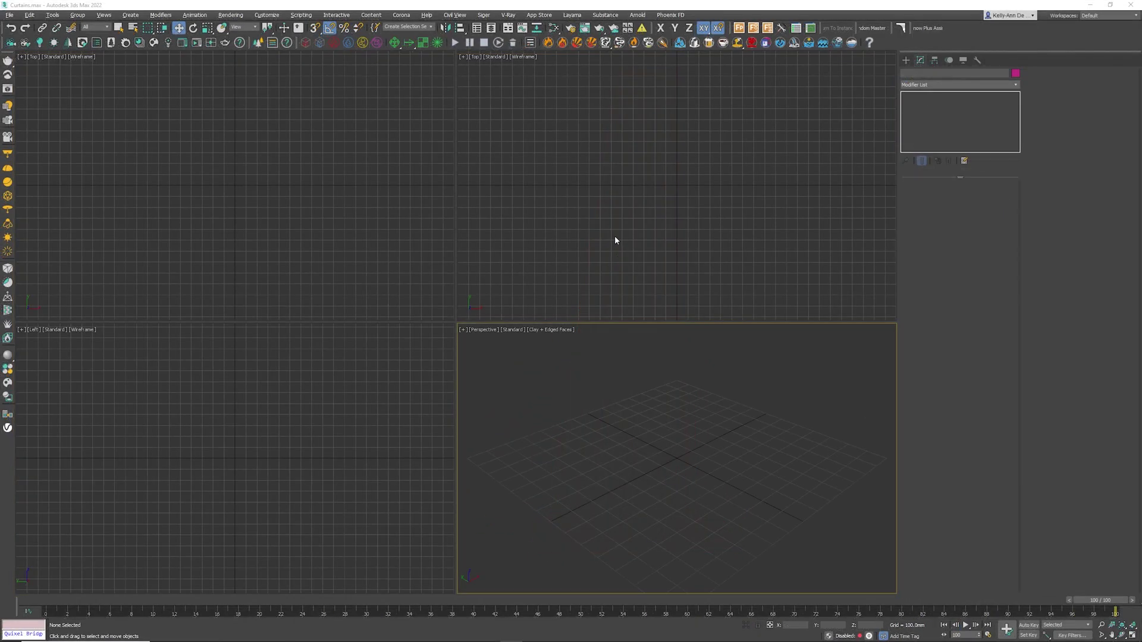
Step: Maximize the Front view and drag out a plane for the curtain
{"action": "left_click", "coordinate": [615, 240]}
{"action": "key", "text": "f"}
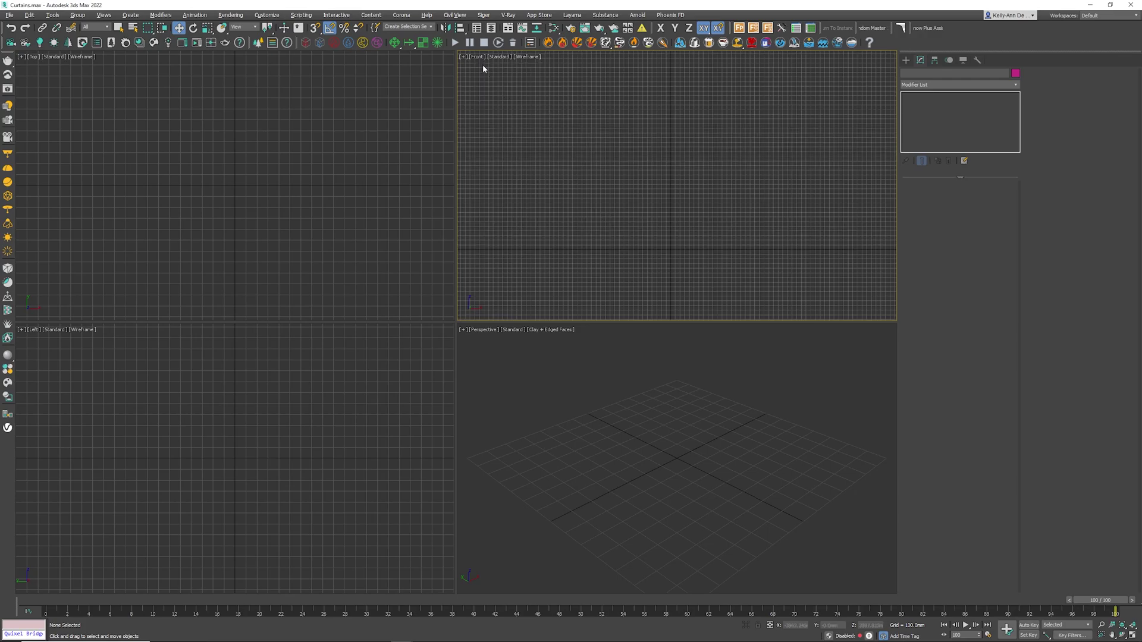
{"action": "key", "text": "alt+w"}
{"action": "left_click", "coordinate": [906, 61]}
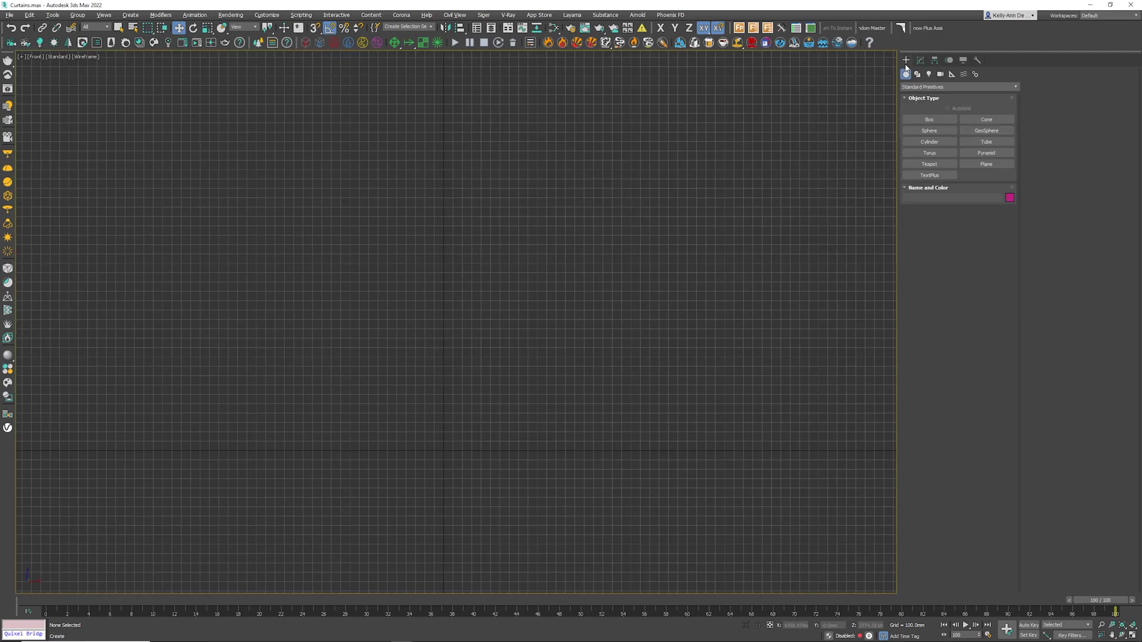
{"action": "left_click", "coordinate": [983, 165]}
{"action": "middle_click_drag", "start_coordinate": [555, 208], "coordinate": [536, 283]}
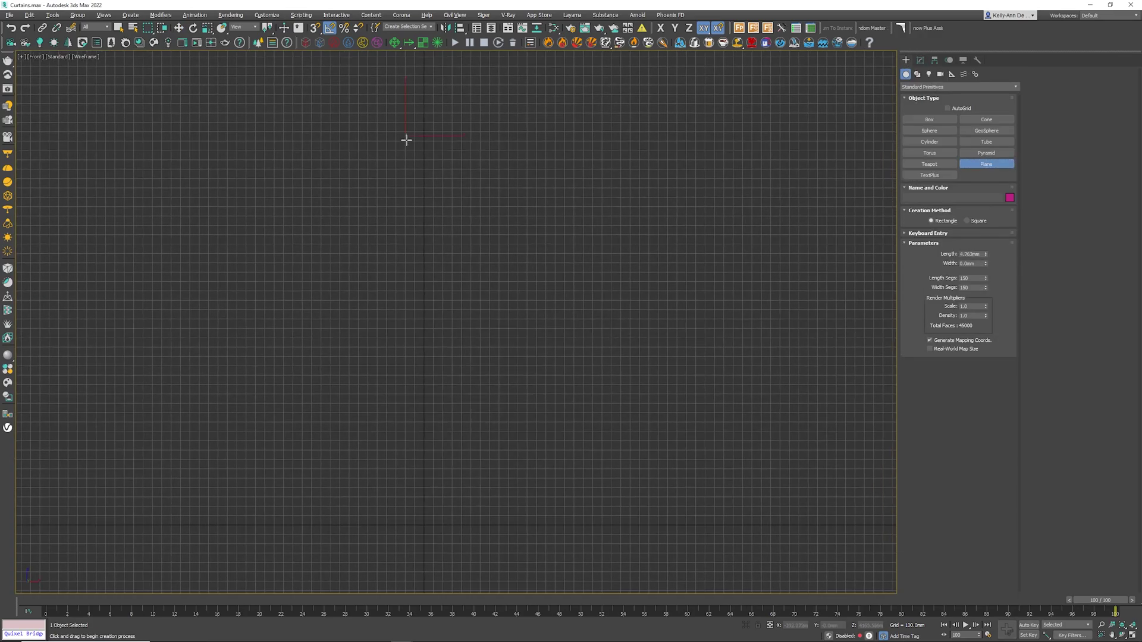
{"action": "left_click_drag", "start_coordinate": [405, 135], "coordinate": [583, 493]}
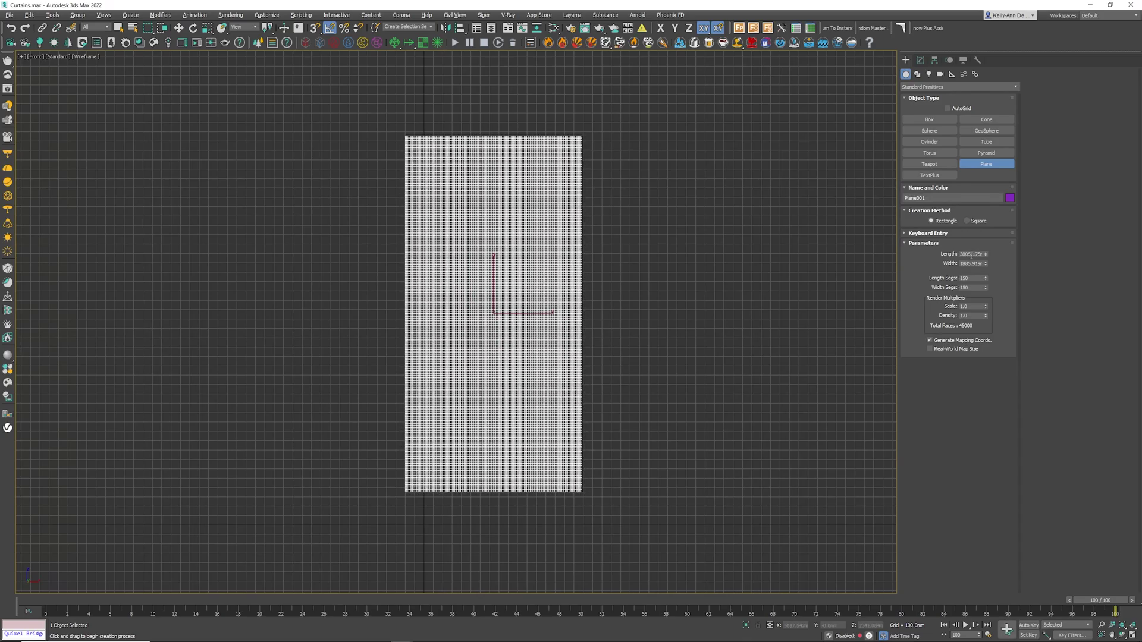
Step: Set the plane to Length 3000 and Width 1500, then hide the grid and zoom to fit
{"action": "double_click", "coordinate": [971, 255]}
{"action": "type", "text": "3000"}
{"action": "key", "text": "Tab"}
{"action": "type", "text": "1500"}
{"action": "key", "text": "Return"}
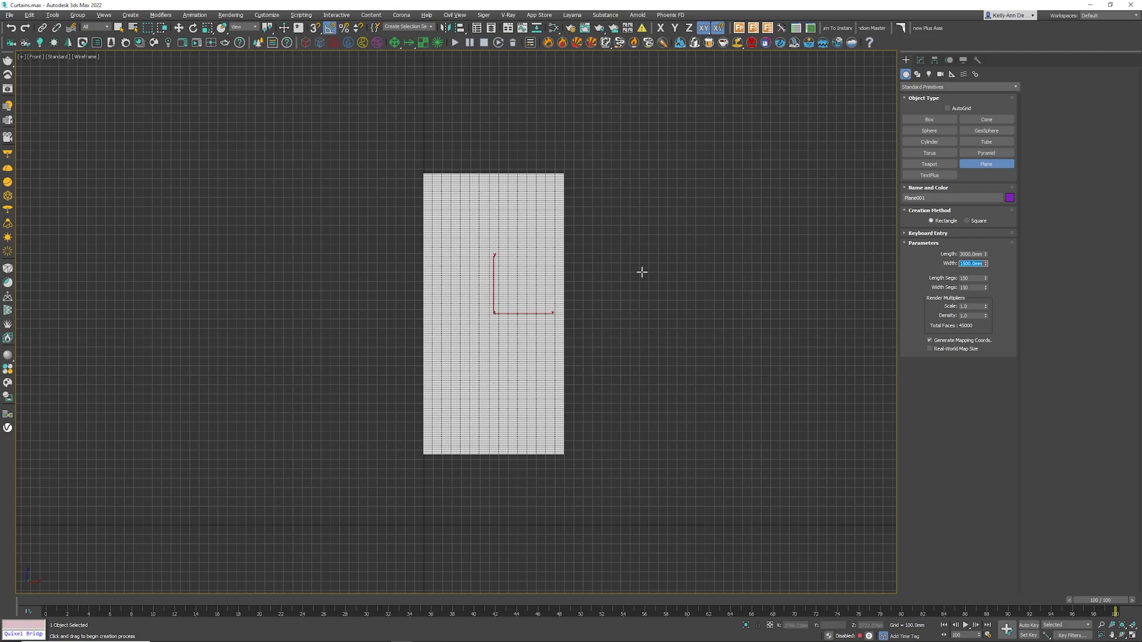
{"action": "key", "text": "g"}
{"action": "key", "text": "z"}
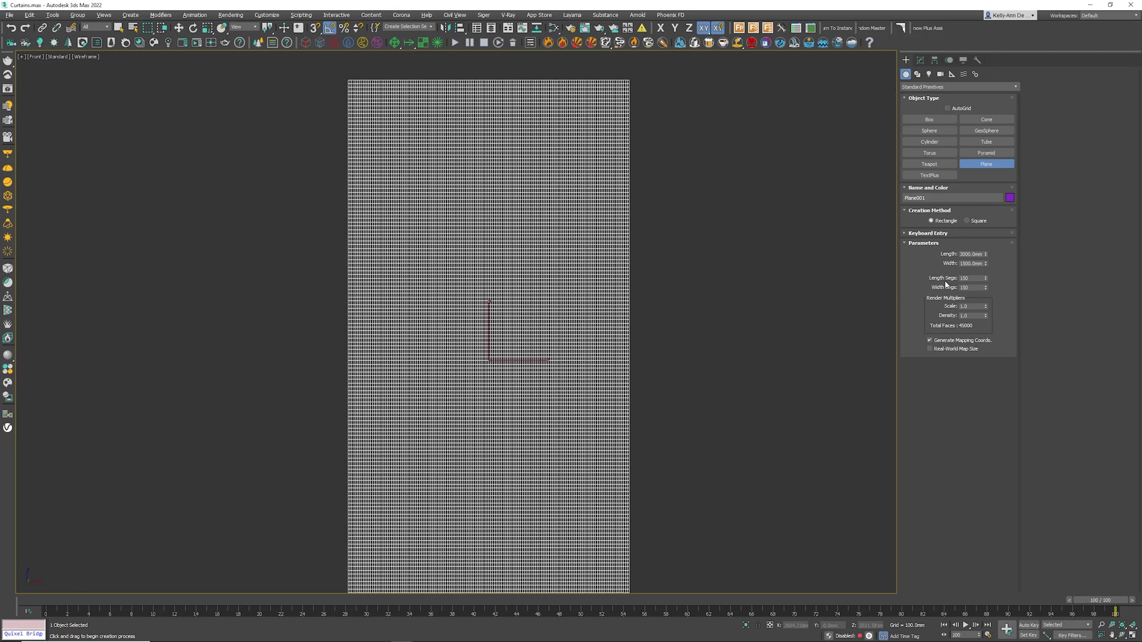
{"action": "scroll", "coordinate": [585, 238], "scroll_direction": "up", "scroll_amount": 4}
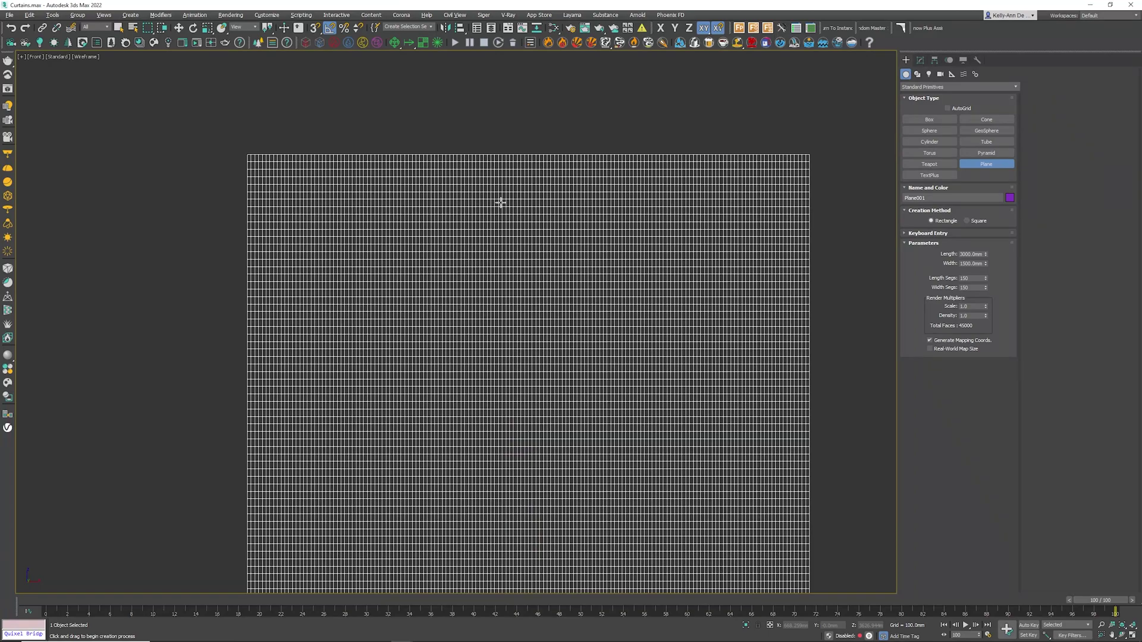
{"action": "scroll", "coordinate": [501, 202], "scroll_direction": "down", "scroll_amount": 8}
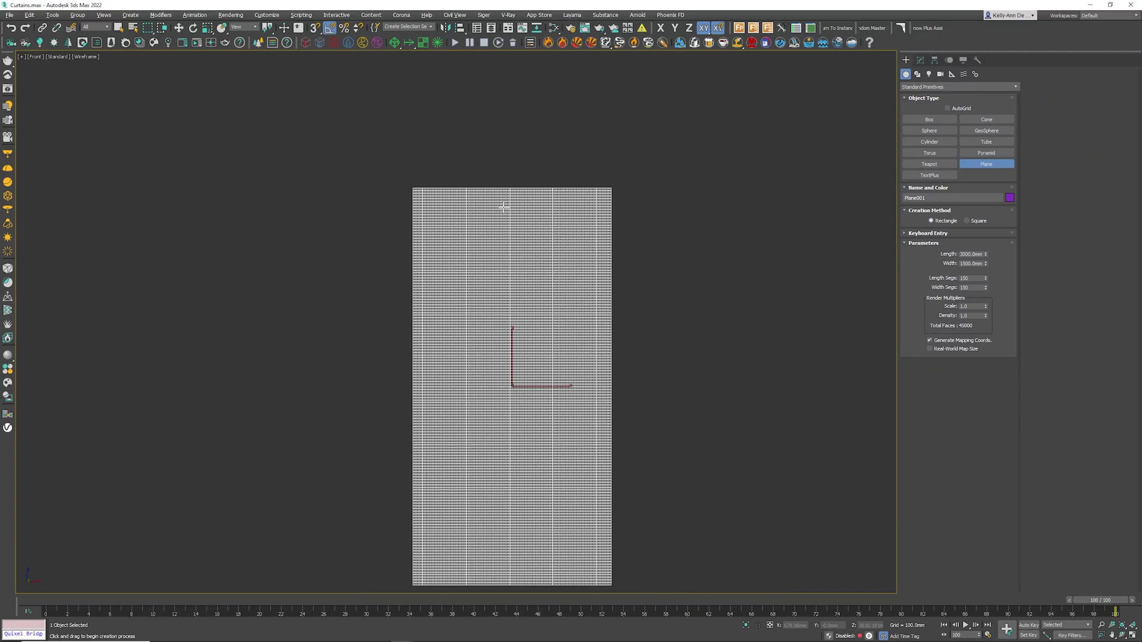
{"action": "scroll", "coordinate": [503, 204], "scroll_direction": "up", "scroll_amount": 2}
Step: Draw a thin box above the plane with width 1600 as the rail
{"action": "key", "text": "w"}
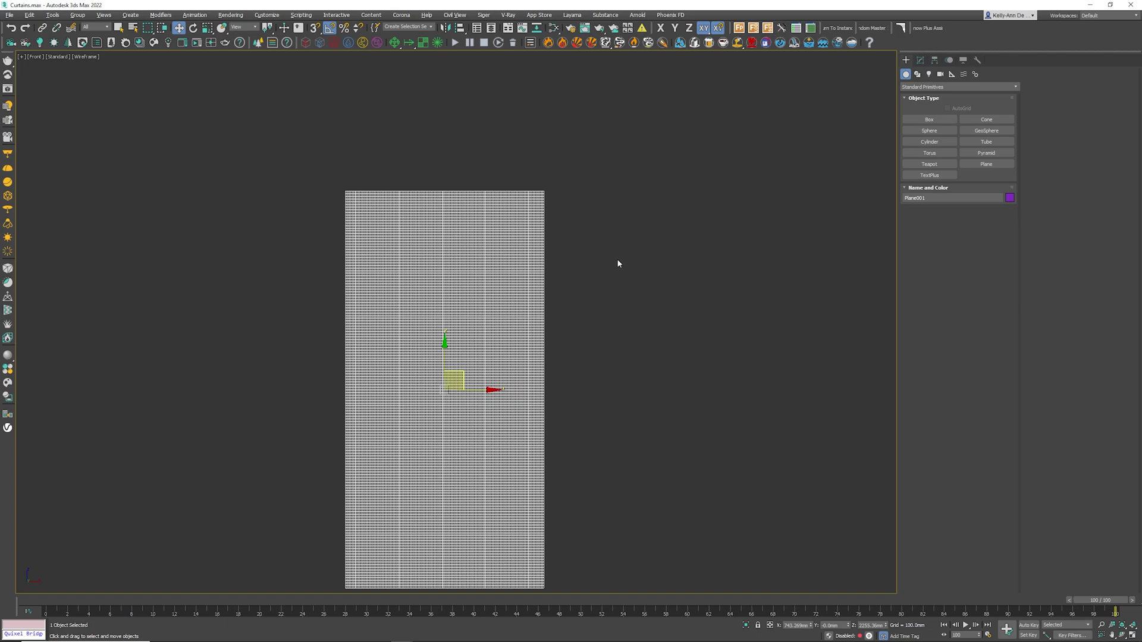
{"action": "left_click", "coordinate": [929, 121]}
{"action": "scroll", "coordinate": [304, 189], "scroll_direction": "up", "scroll_amount": 2}
{"action": "left_click_drag", "start_coordinate": [359, 178], "coordinate": [659, 194]}
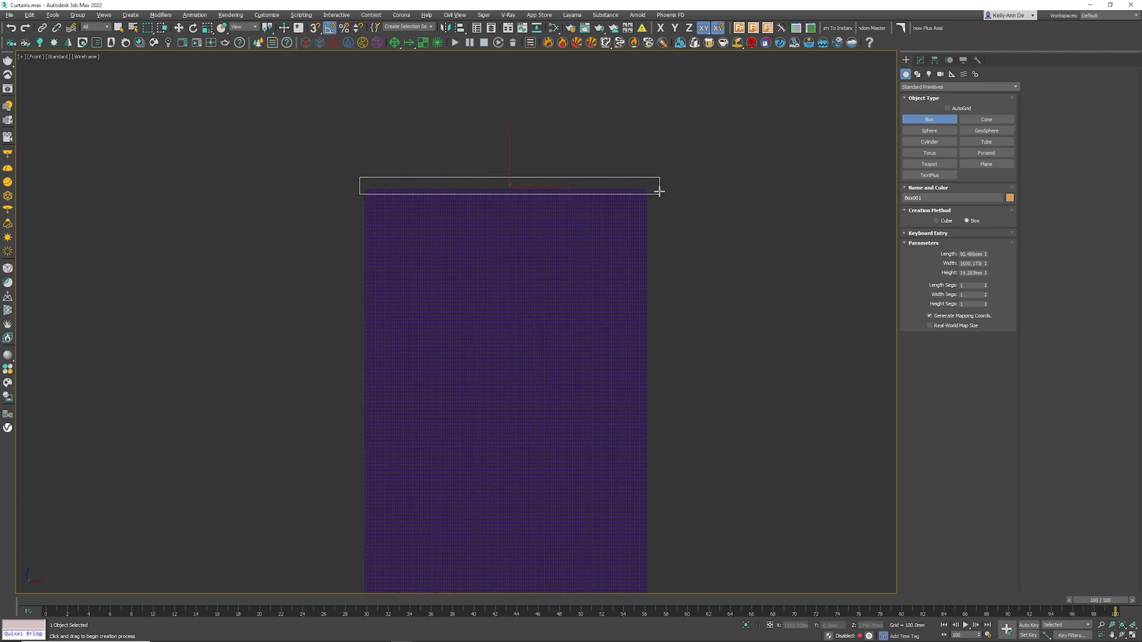
{"action": "double_click", "coordinate": [980, 254]}
{"action": "key", "text": "Tab"}
{"action": "type", "text": "1600"}
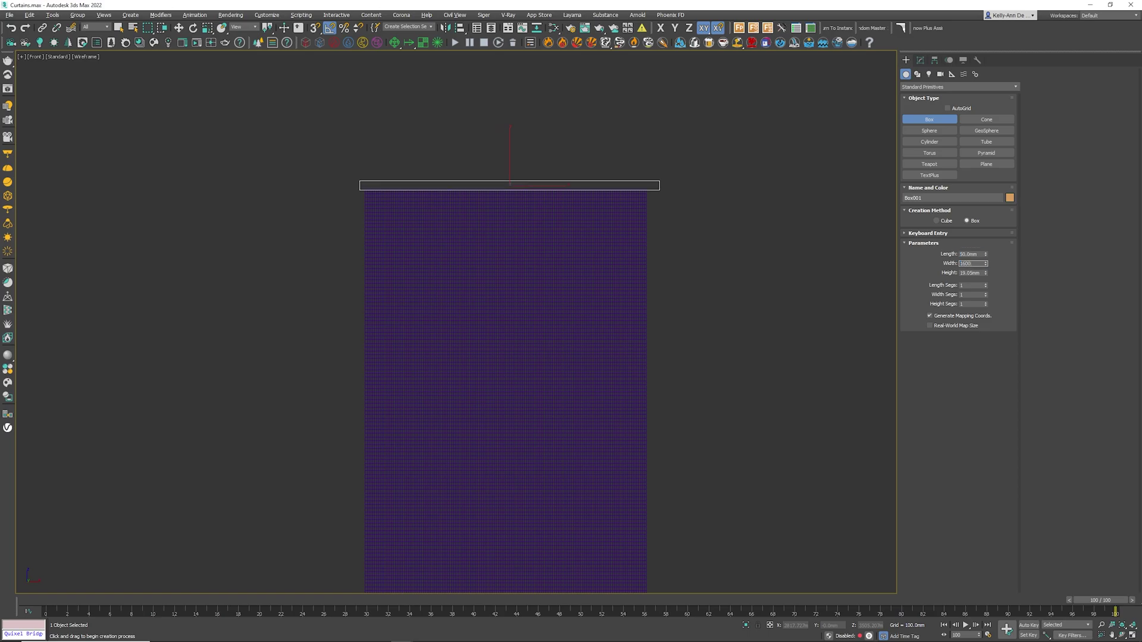
{"action": "key", "text": "Tab"}
{"action": "type", "text": "5"}
Step: Move the box onto the curtain plane's top edge, aligning it in Left and Top views
{"action": "middle_click_drag", "start_coordinate": [712, 304], "coordinate": [691, 295]}
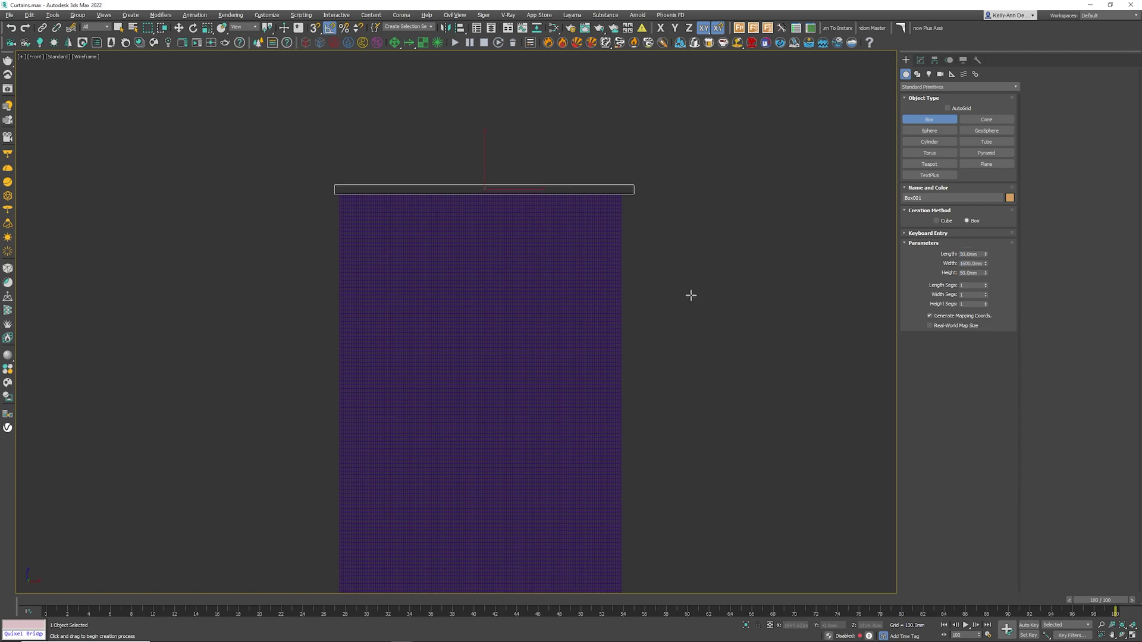
{"action": "key", "text": "l"}
{"action": "scroll", "coordinate": [691, 296], "scroll_direction": "down", "scroll_amount": 5}
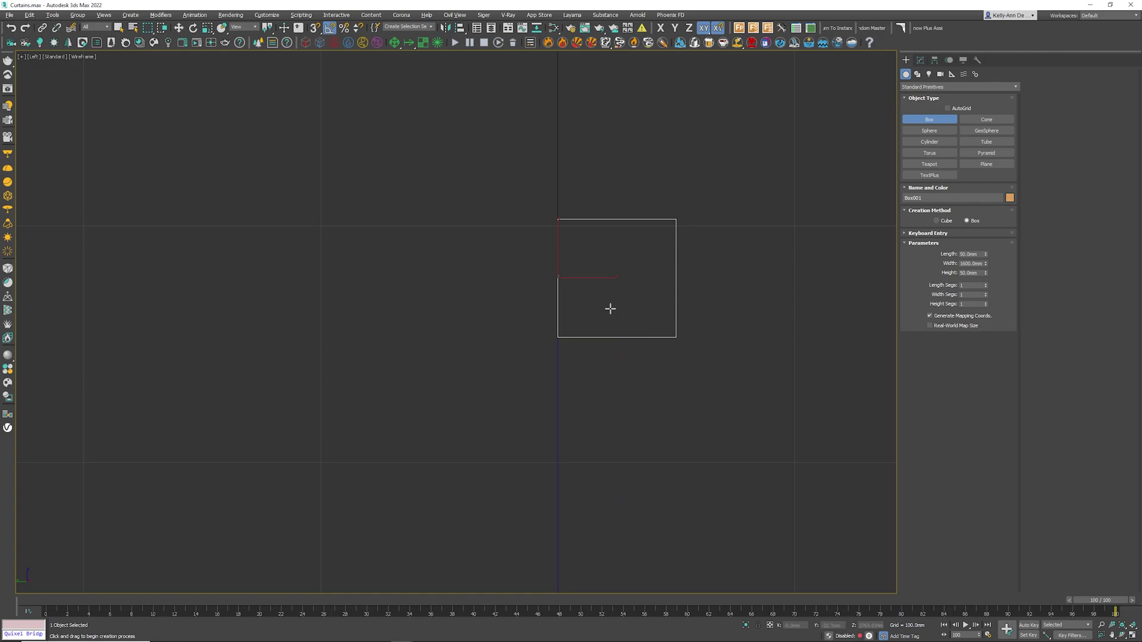
{"action": "key", "text": "w"}
{"action": "left_click_drag", "start_coordinate": [606, 279], "coordinate": [554, 278]}
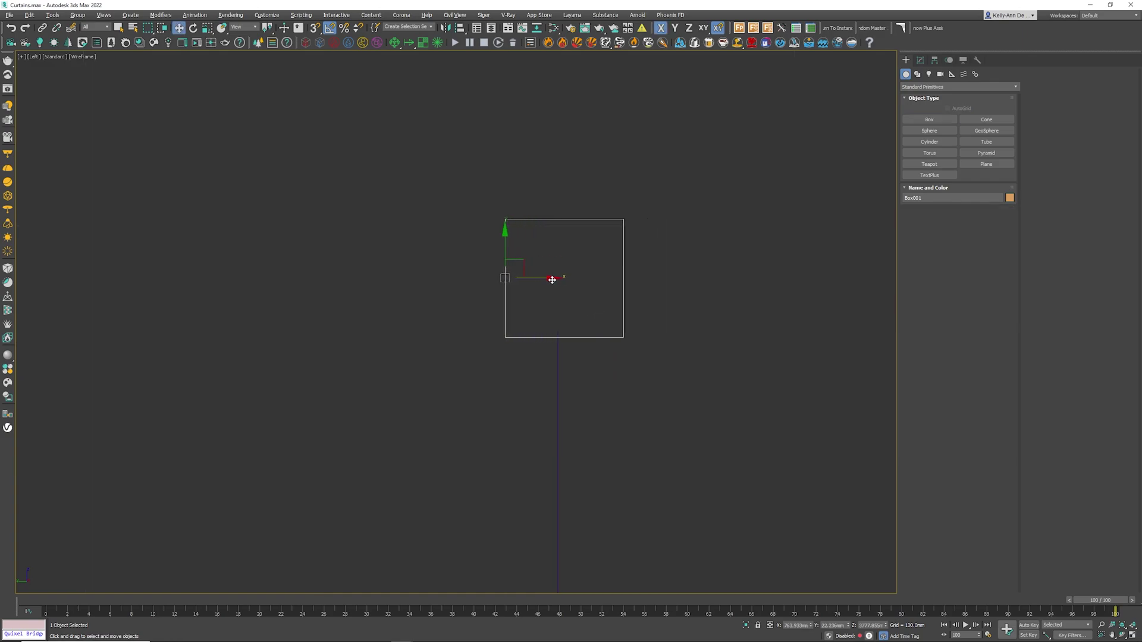
{"action": "scroll", "coordinate": [540, 356], "scroll_direction": "up", "scroll_amount": 2}
{"action": "left_click_drag", "start_coordinate": [493, 216], "coordinate": [494, 228]}
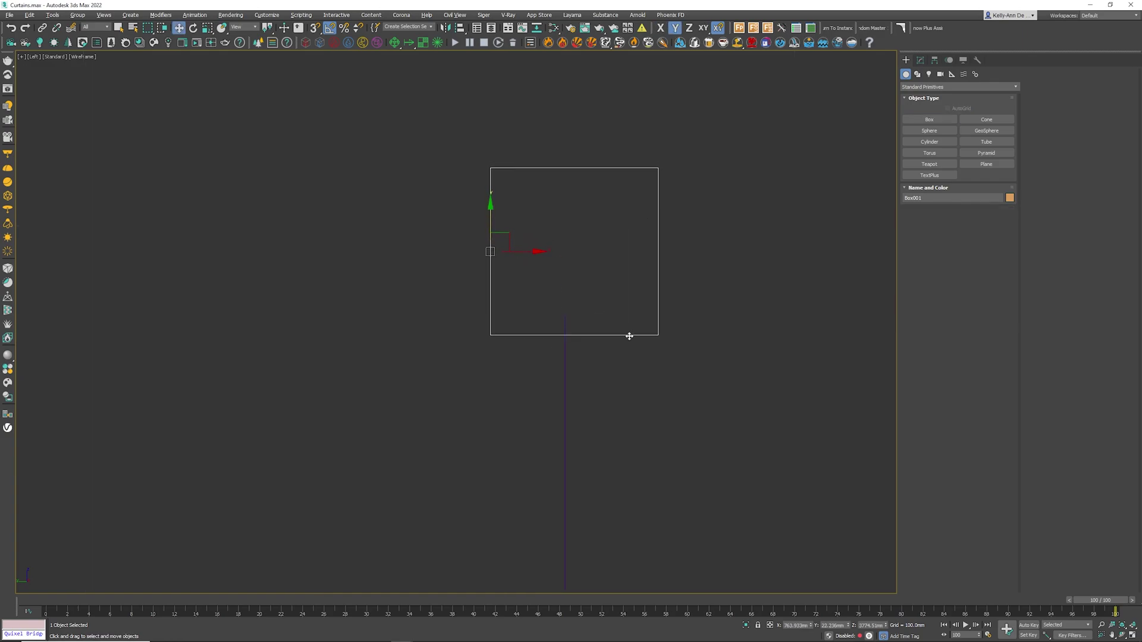
{"action": "key", "text": "t"}
{"action": "scroll", "coordinate": [607, 350], "scroll_direction": "up", "scroll_amount": 2}
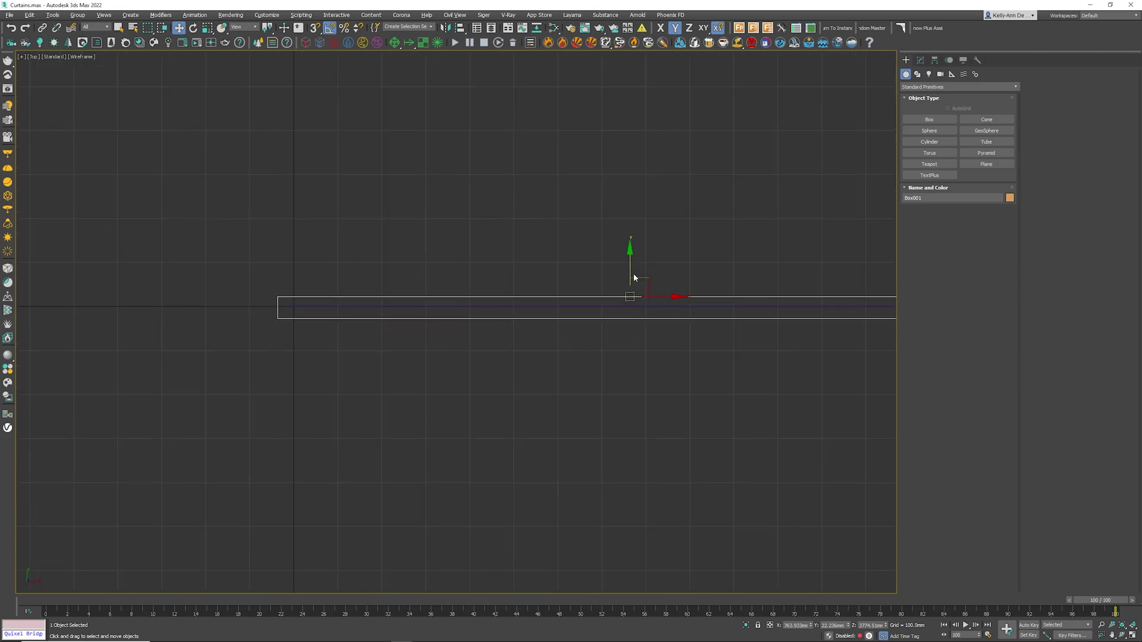
{"action": "left_click_drag", "start_coordinate": [634, 278], "coordinate": [634, 275]}
{"action": "scroll", "coordinate": [565, 251], "scroll_direction": "down", "scroll_amount": 2}
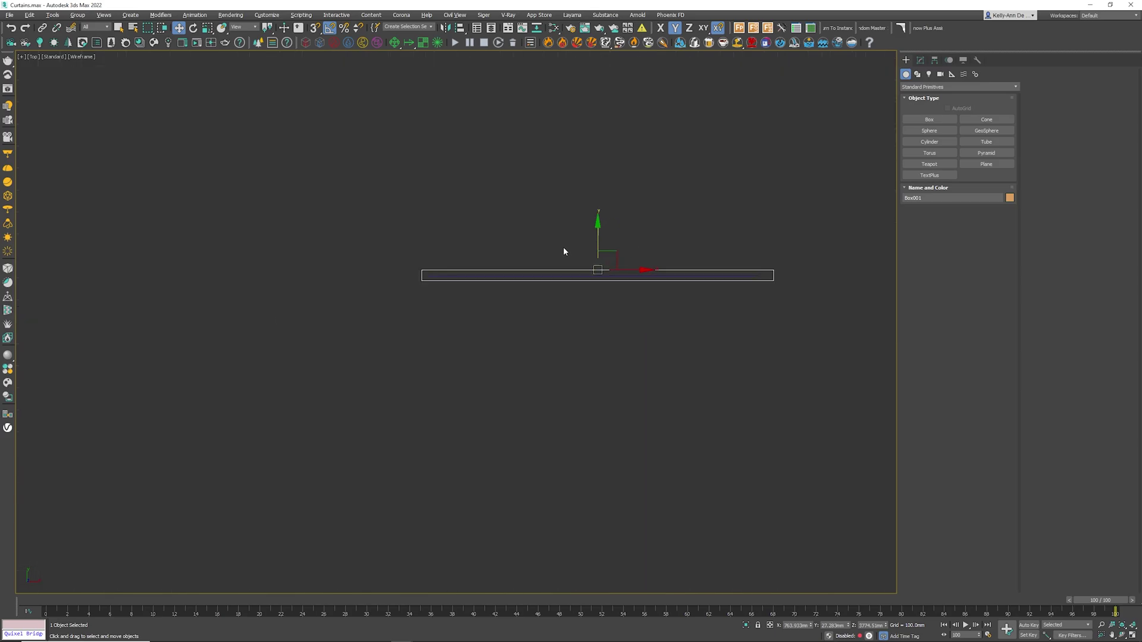
Step: Start a new plane with length and width segments set to 1
{"action": "scroll", "coordinate": [564, 251], "scroll_direction": "down", "scroll_amount": 2}
{"action": "left_click", "coordinate": [595, 232]}
{"action": "middle_click_drag", "start_coordinate": [698, 177], "coordinate": [658, 217]}
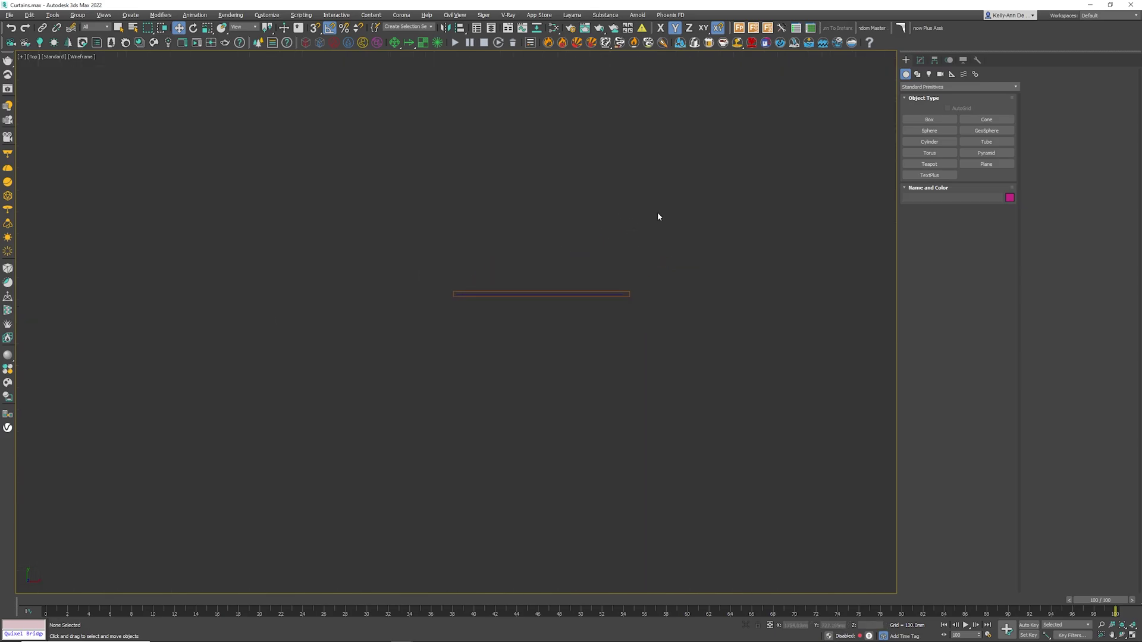
{"action": "left_click", "coordinate": [983, 164]}
{"action": "scroll", "coordinate": [457, 219], "scroll_direction": "down", "scroll_amount": 2}
{"action": "middle_click_drag", "start_coordinate": [457, 219], "coordinate": [432, 278]}
{"action": "left_click_drag", "start_coordinate": [977, 278], "coordinate": [939, 282]}
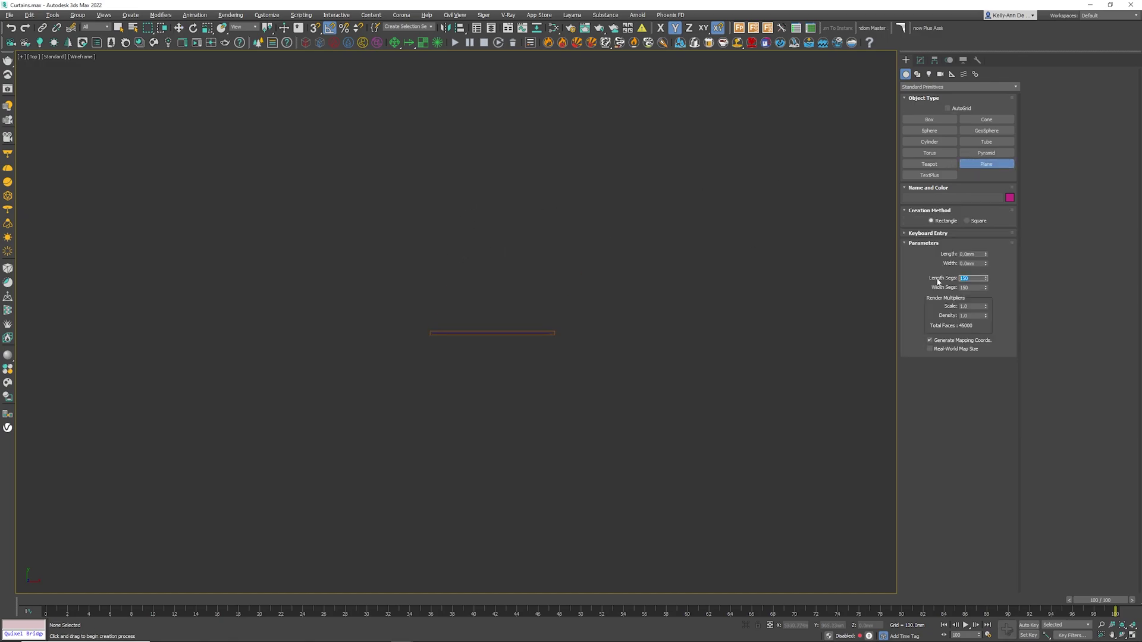
{"action": "type", "text": "1"}
{"action": "key", "text": "Tab"}
{"action": "type", "text": "1"}
{"action": "key", "text": "Tab"}
Step: Draw a large plane around the curtain in Top view and name it Floor
{"action": "left_click_drag", "start_coordinate": [279, 115], "coordinate": [717, 550]}
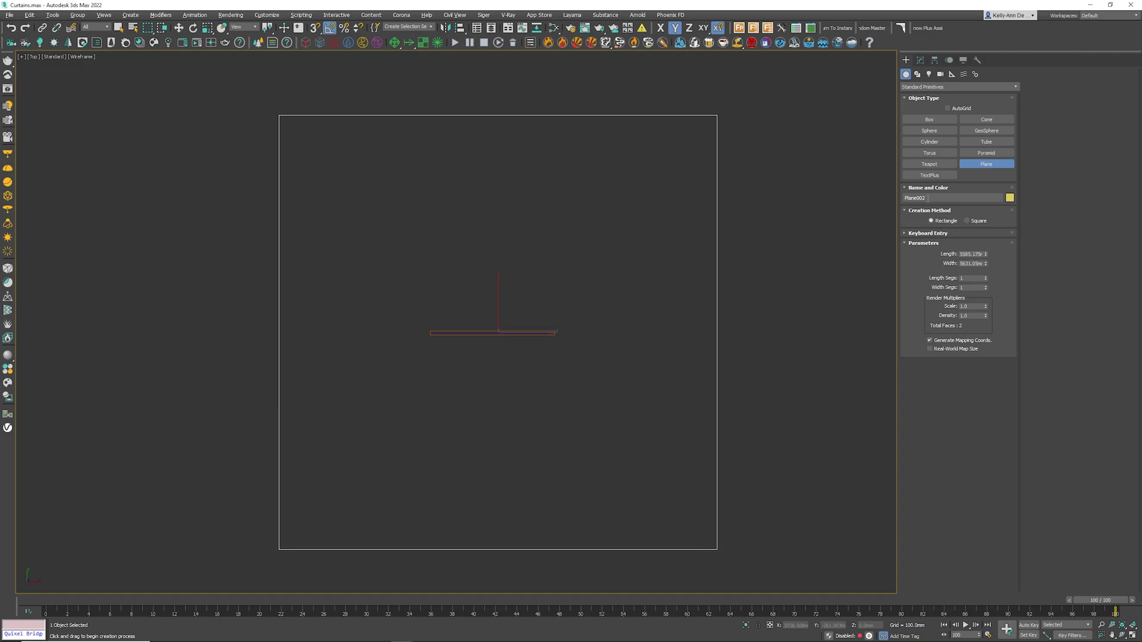
{"action": "left_click_drag", "start_coordinate": [928, 198], "coordinate": [876, 196]}
{"action": "type", "text": "Floor"}
{"action": "key", "text": "Return"}
Step: In Perspective view, rename the curtain plane to Curtains
{"action": "key", "text": "p"}
{"action": "key", "text": "w"}
{"action": "scroll", "coordinate": [574, 319], "scroll_direction": "down", "scroll_amount": 5}
{"action": "scroll", "coordinate": [581, 301], "scroll_direction": "up", "scroll_amount": 2}
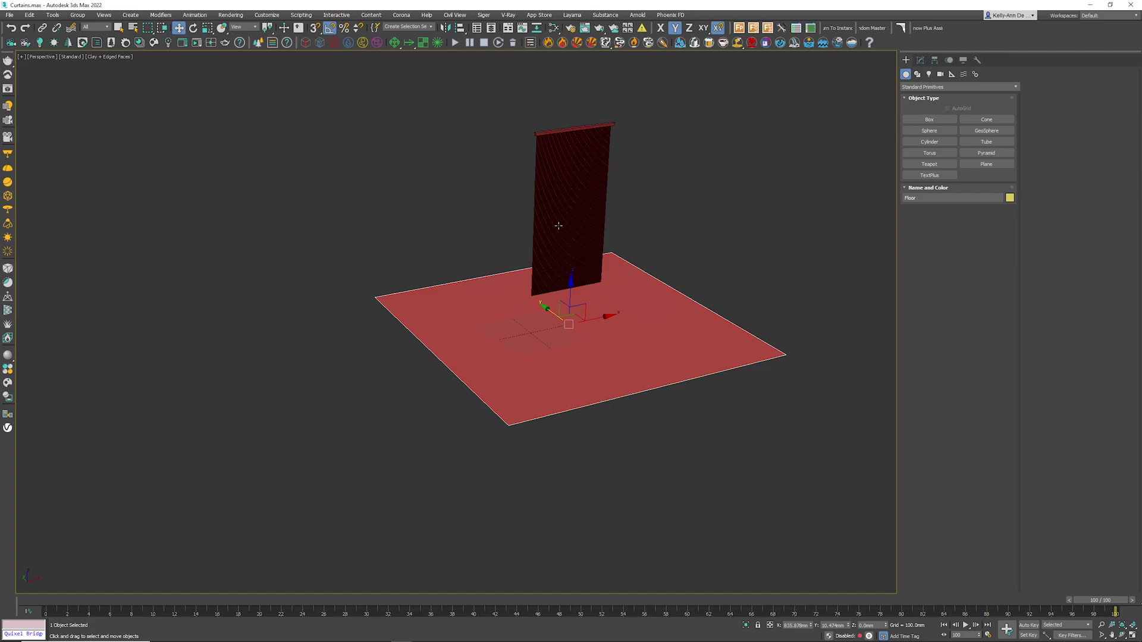
{"action": "left_click", "coordinate": [559, 226]}
{"action": "left_click", "coordinate": [934, 197]}
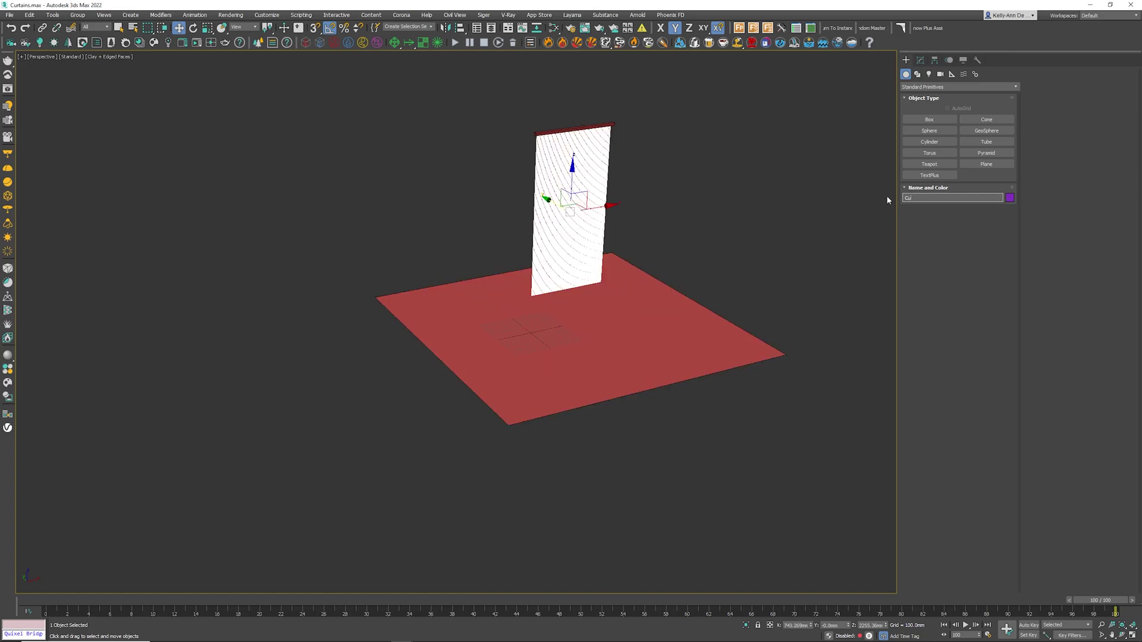
{"action": "type", "text": "Curtains"}
{"action": "key", "text": "Return"}
Step: Rename the rail box to Rail
{"action": "scroll", "coordinate": [702, 190], "scroll_direction": "up", "scroll_amount": 3}
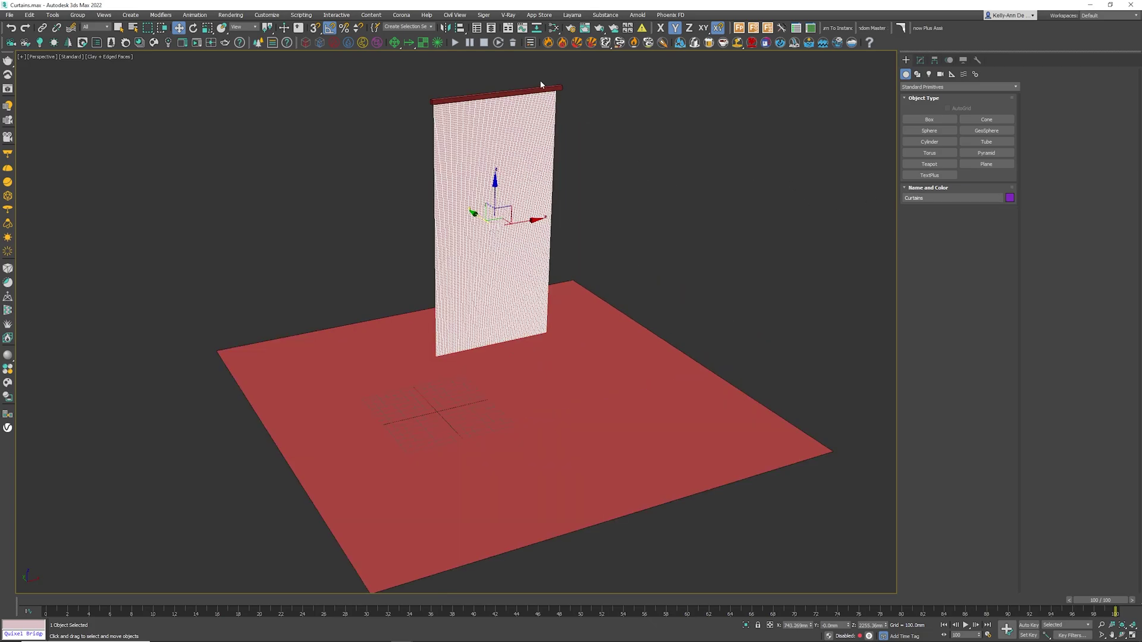
{"action": "left_click", "coordinate": [541, 88]}
{"action": "left_click", "coordinate": [940, 198]}
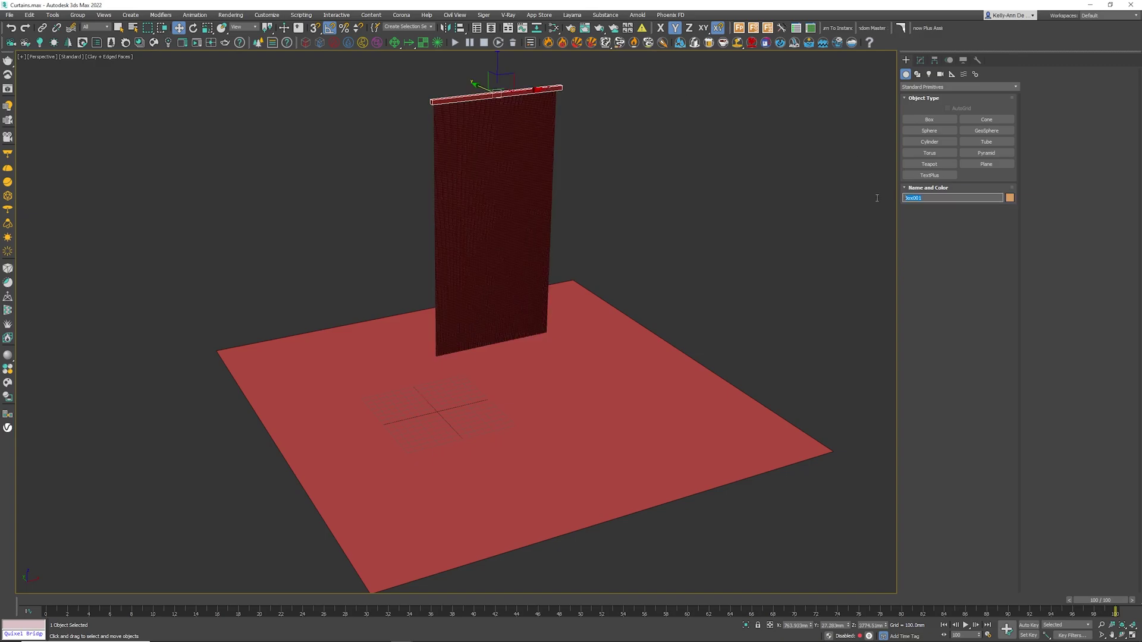
{"action": "left_click", "coordinate": [783, 201]}
Step: Orbit to a low front view of curtain and floor and select the curtain
{"action": "mouse_move", "coordinate": [625, 280]}
{"action": "middle_mouse_down", "text": "alt"}
{"action": "mouse_move", "coordinate": [604, 288]}
{"action": "mouse_move", "coordinate": [596, 263]}
{"action": "mouse_move", "coordinate": [612, 278]}
{"action": "mouse_move", "coordinate": [625, 271]}
{"action": "middle_mouse_up", "text": "alt"}
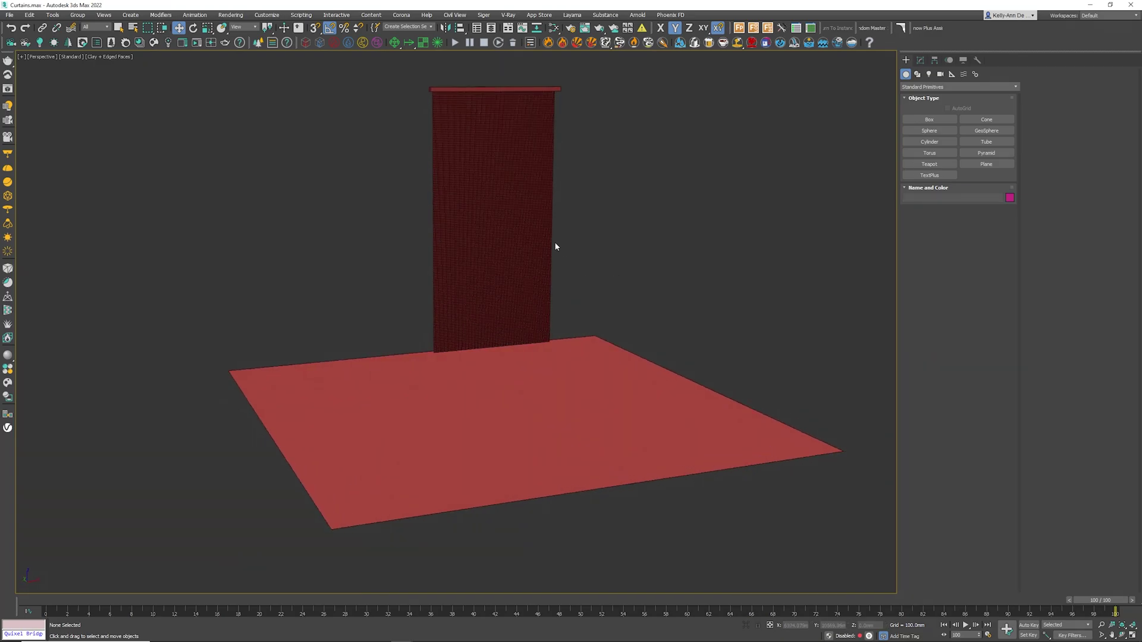
{"action": "left_click", "coordinate": [493, 93]}
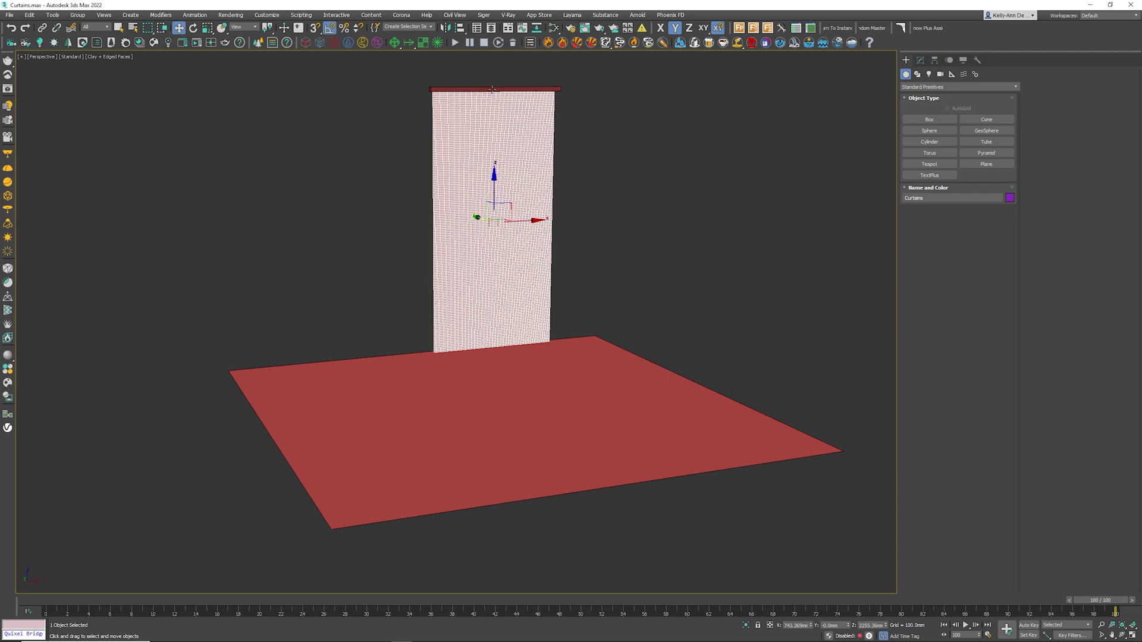
{"action": "left_click", "coordinate": [492, 89]}
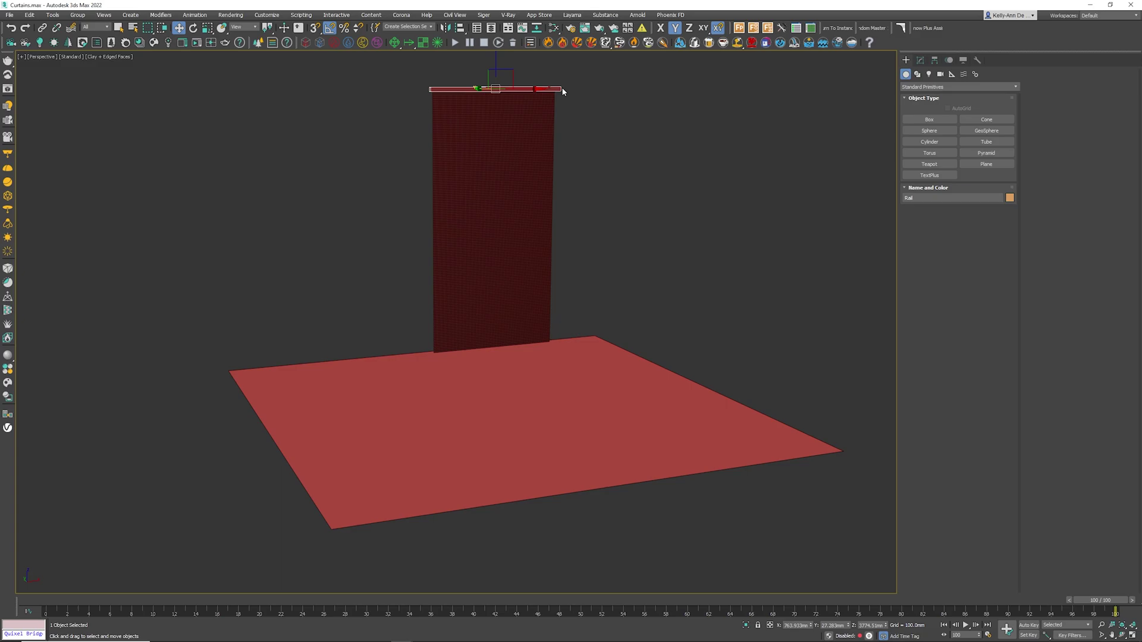
{"action": "left_click", "coordinate": [442, 395]}
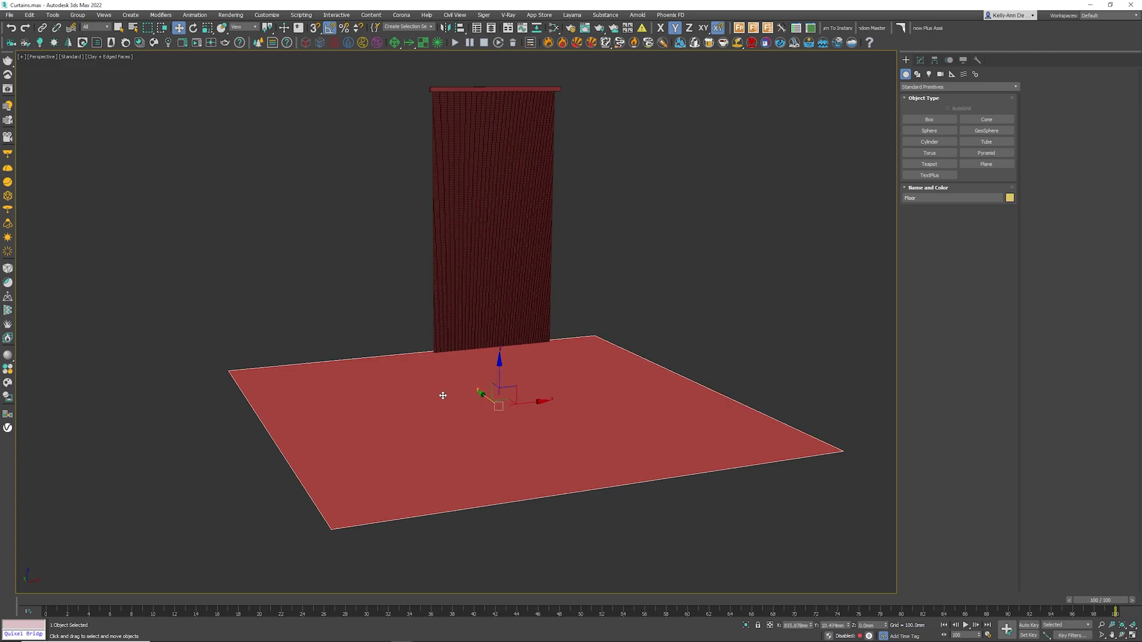
{"action": "mouse_move", "coordinate": [442, 396]}
{"action": "middle_mouse_down", "text": "alt"}
{"action": "mouse_move", "coordinate": [494, 396]}
{"action": "mouse_move", "coordinate": [437, 394]}
{"action": "middle_mouse_up", "text": "alt"}
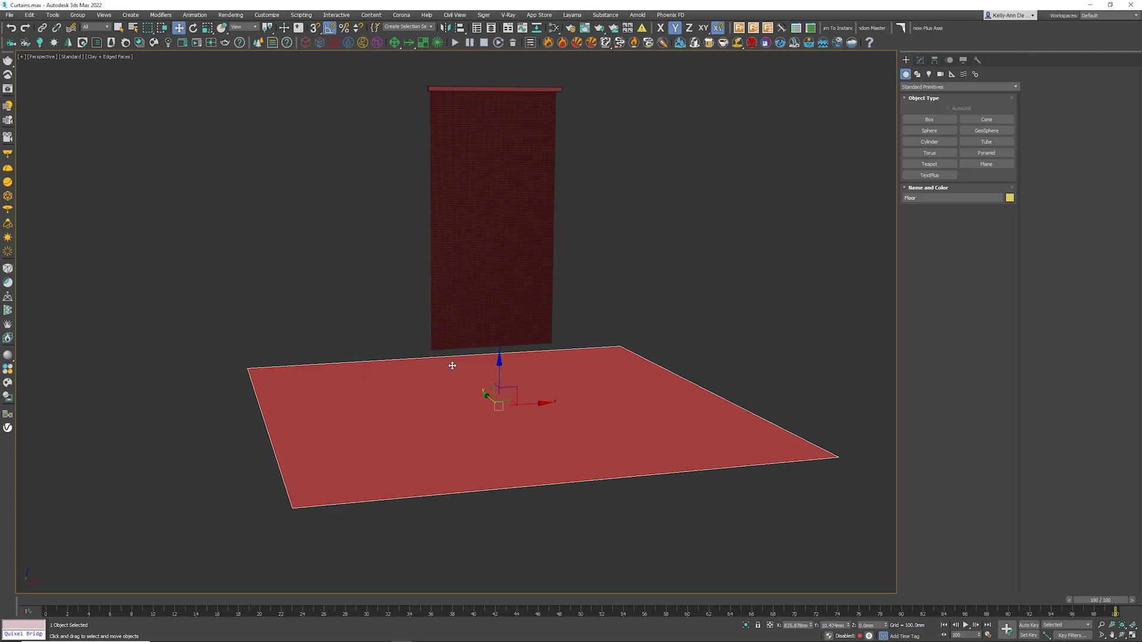
{"action": "middle_click_drag", "start_coordinate": [452, 366], "coordinate": [431, 331], "text": "alt"}
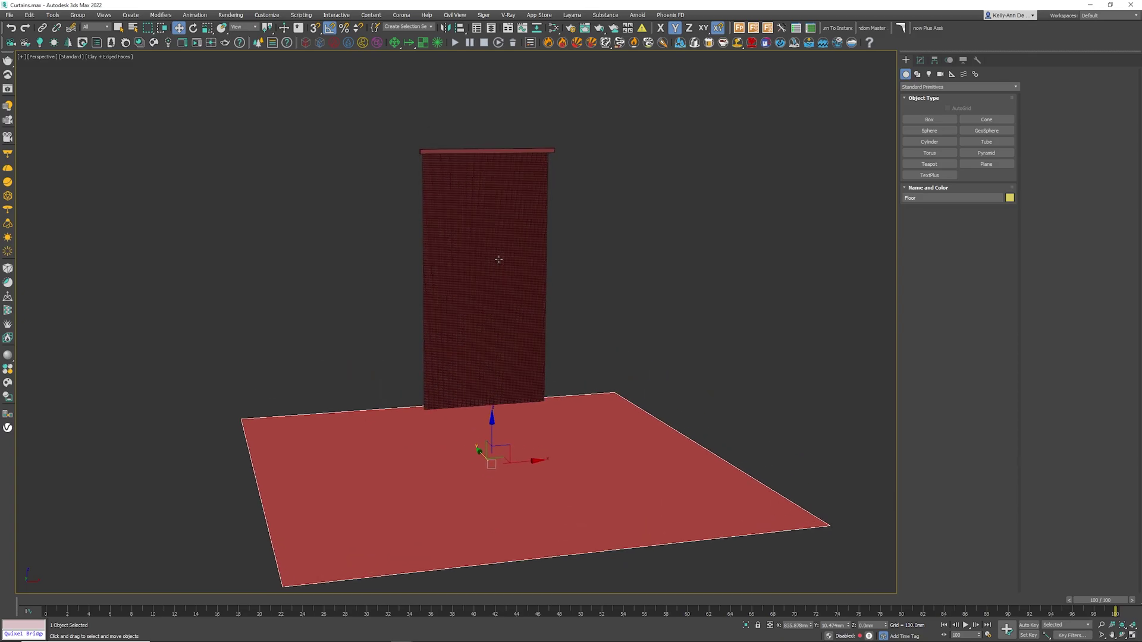
{"action": "middle_click_drag", "start_coordinate": [500, 255], "coordinate": [500, 310], "text": "alt"}
{"action": "left_click", "coordinate": [498, 171]}
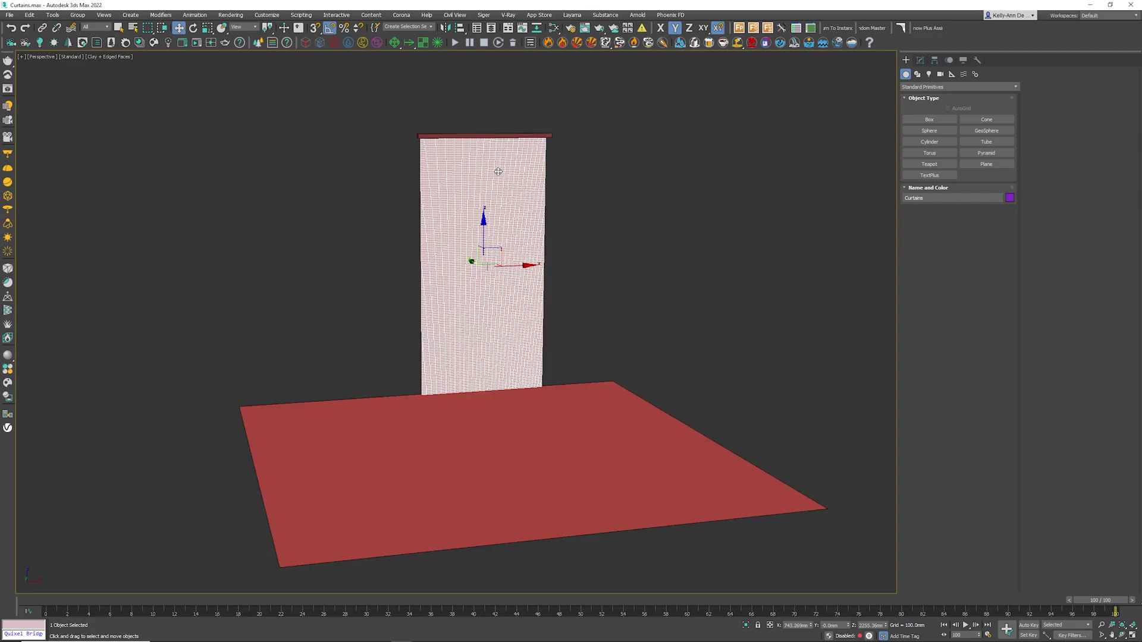
Step: Add a Cloth modifier to Curtains
{"action": "left_click", "coordinate": [920, 60]}
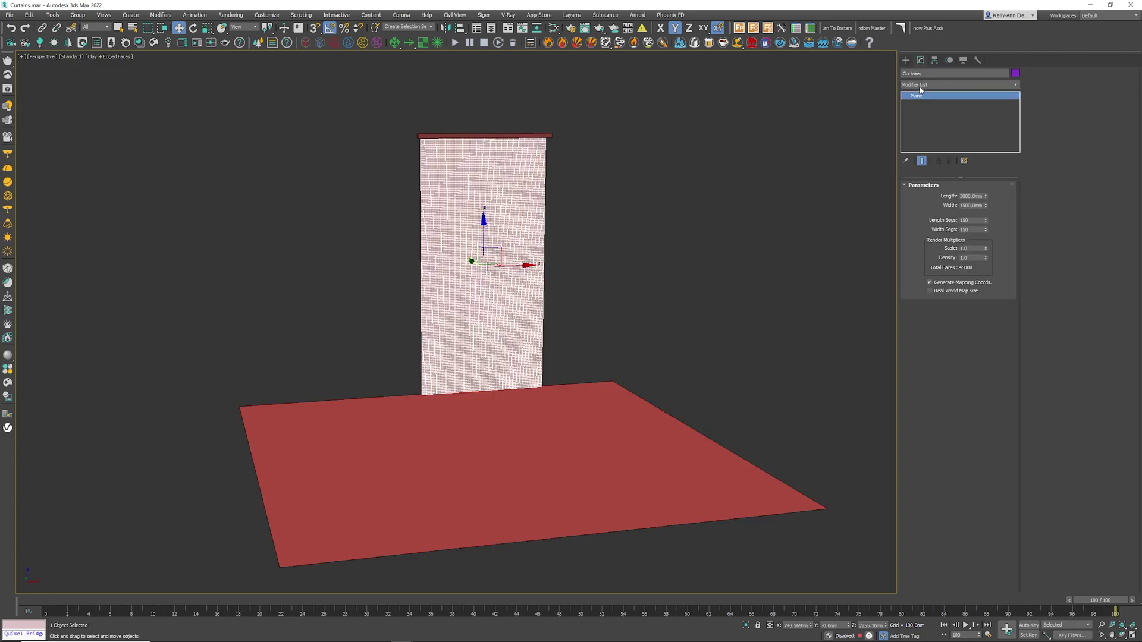
{"action": "left_click", "coordinate": [921, 86]}
{"action": "key", "text": "c"}
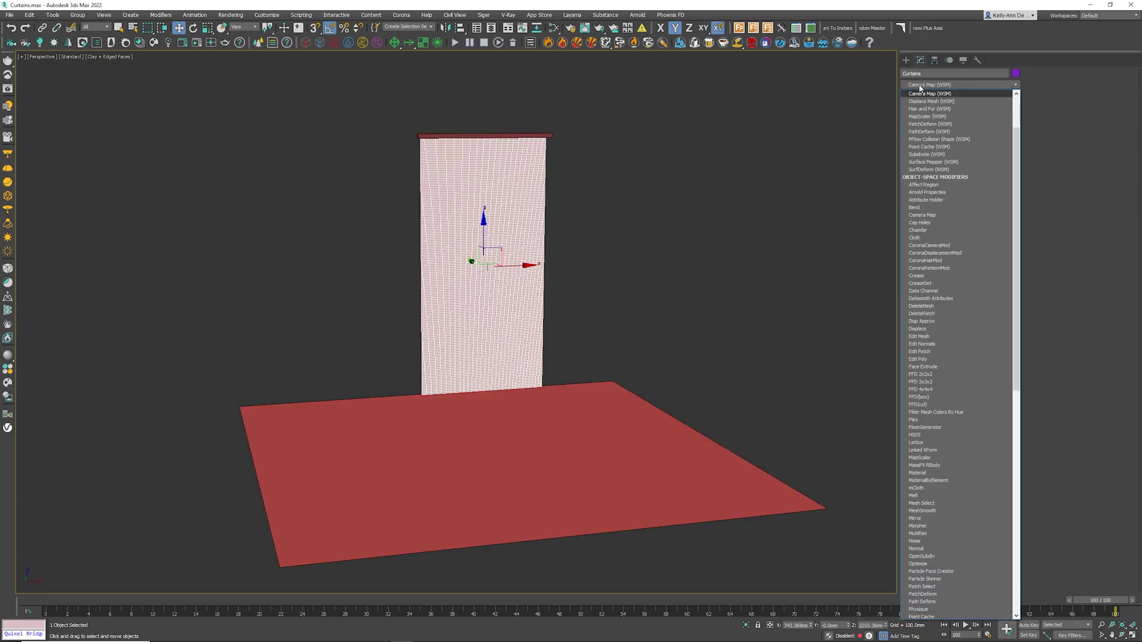
{"action": "left_click", "coordinate": [919, 117]}
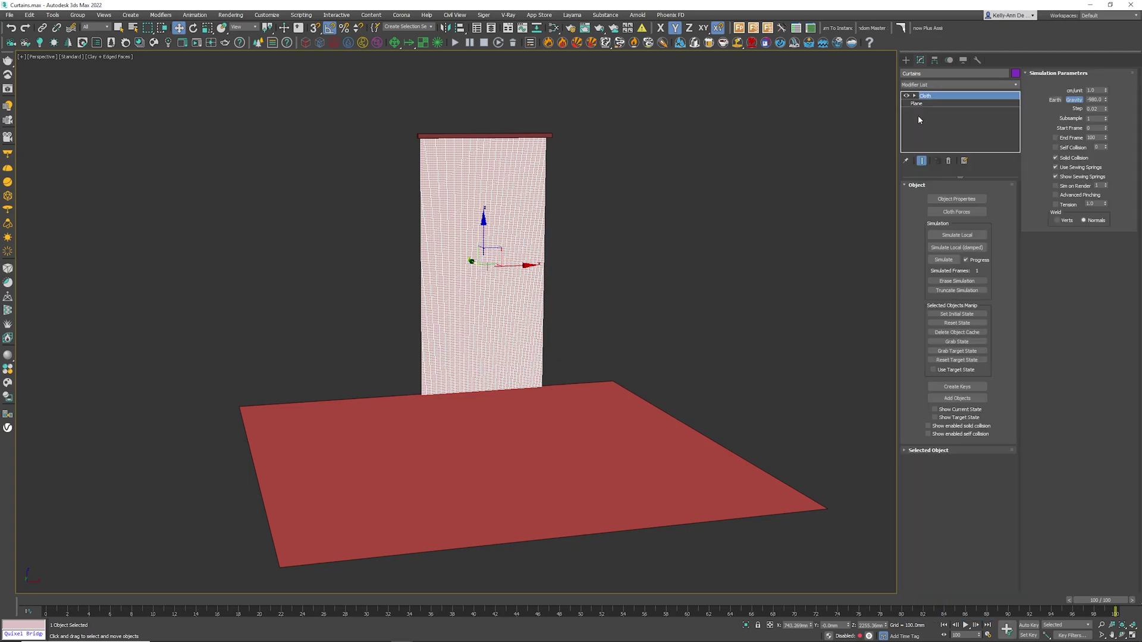
Step: In Cloth Object Properties, add Floor to the simulation as a Collision Object
{"action": "left_click", "coordinate": [944, 200]}
{"action": "left_click_drag", "start_coordinate": [525, 160], "coordinate": [758, 122]}
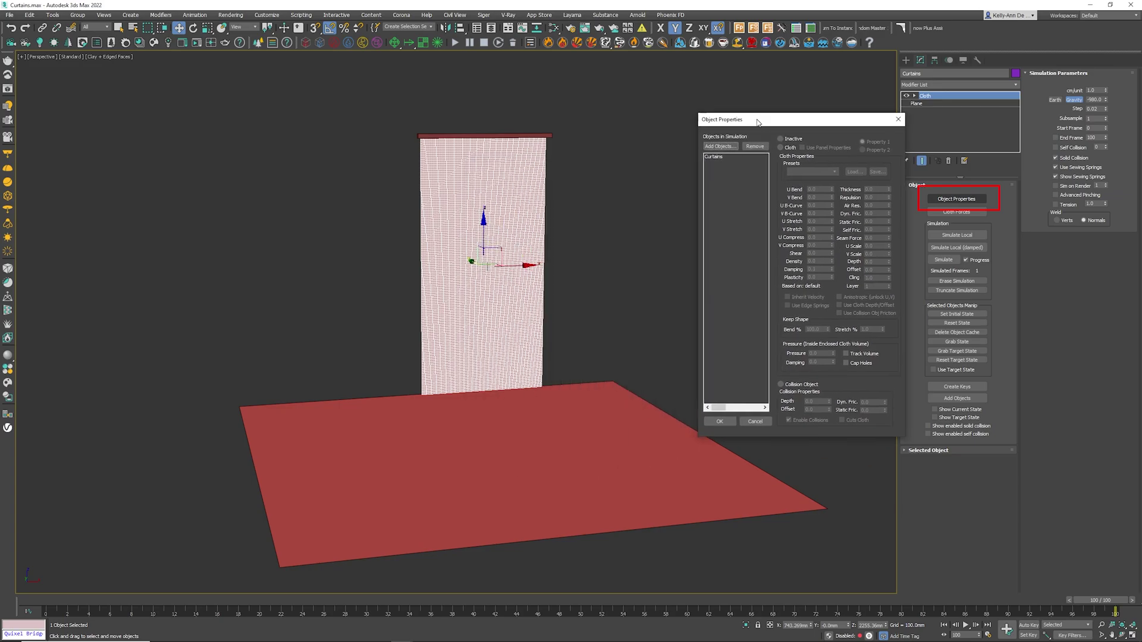
{"action": "left_click", "coordinate": [721, 146]}
{"action": "left_click", "coordinate": [36, 71]}
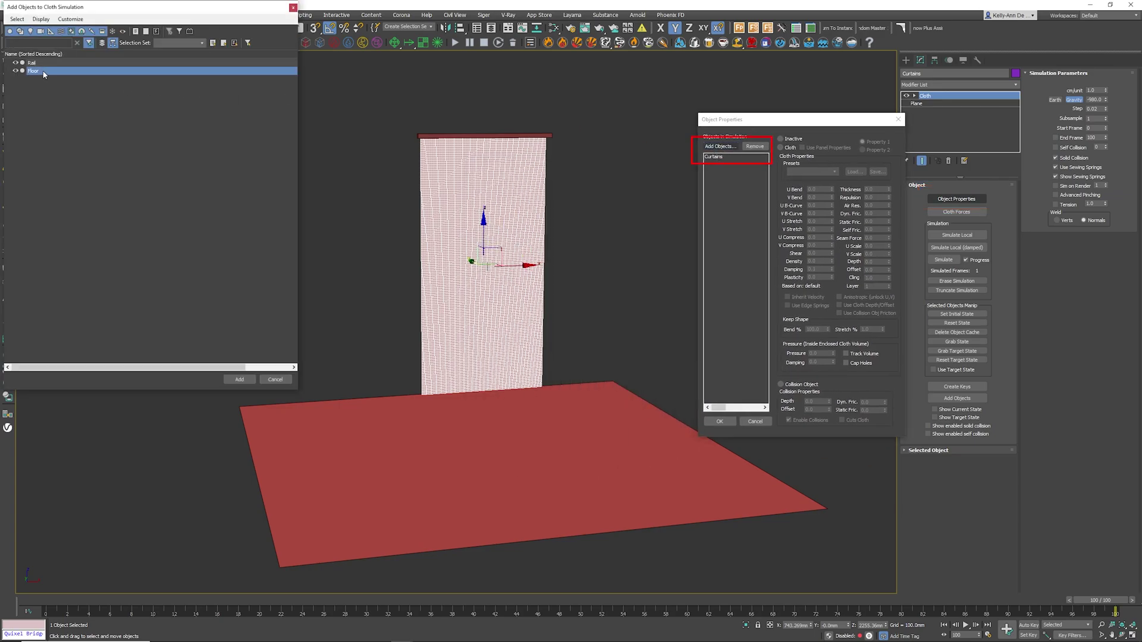
{"action": "left_click", "coordinate": [238, 380]}
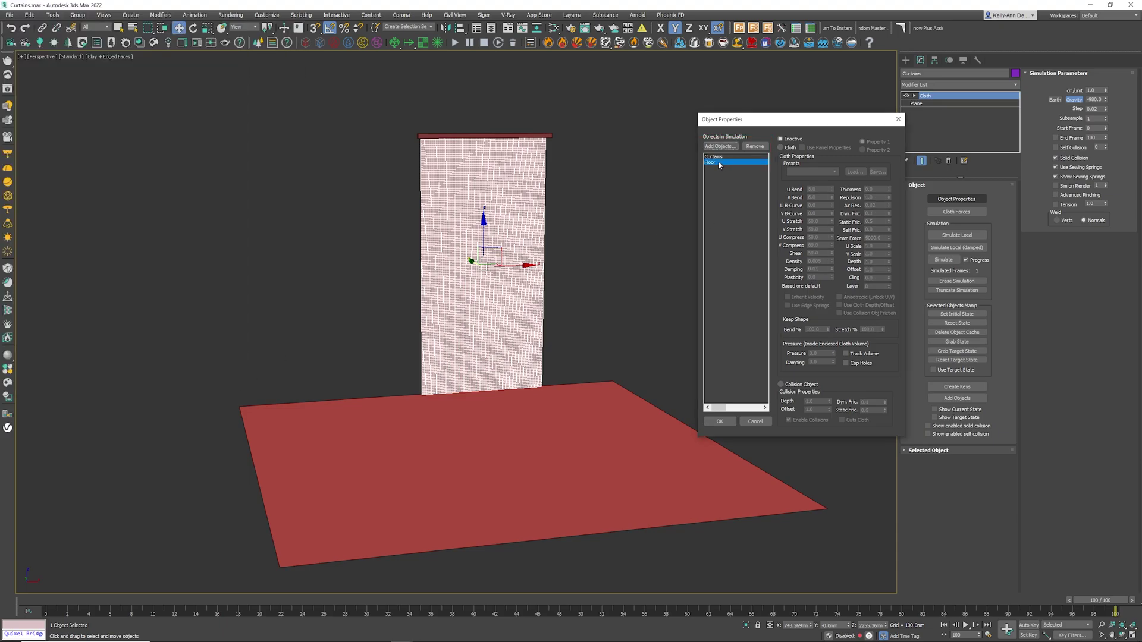
{"action": "left_click", "coordinate": [782, 385]}
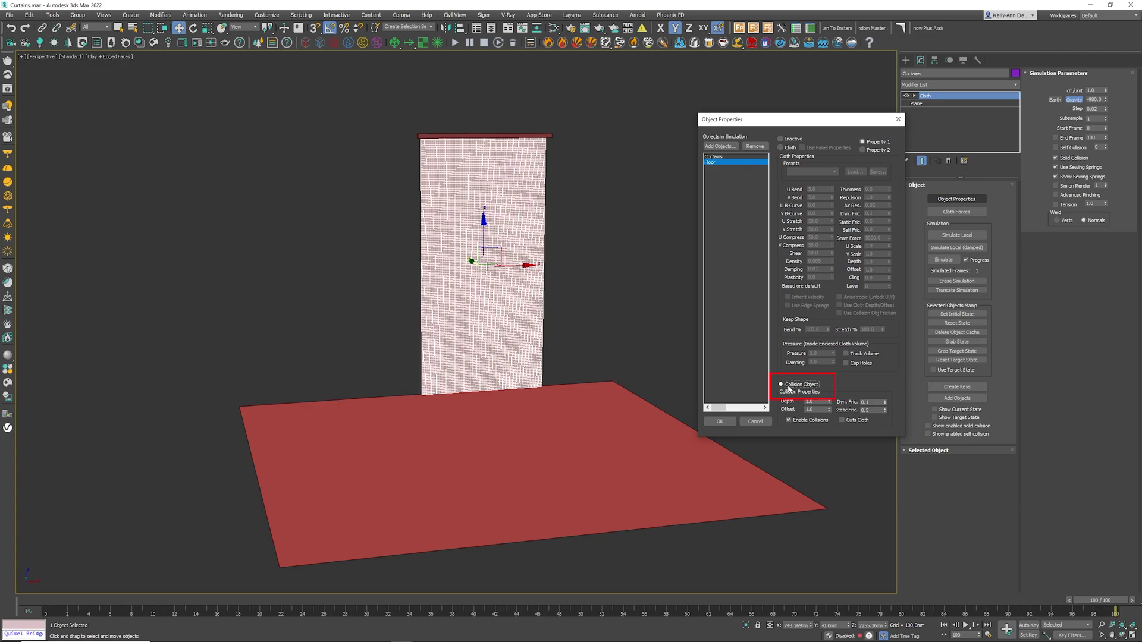
Step: Set Curtains to Cloth with the Cotton preset and confirm the properties
{"action": "left_click", "coordinate": [710, 158]}
{"action": "left_click", "coordinate": [781, 148]}
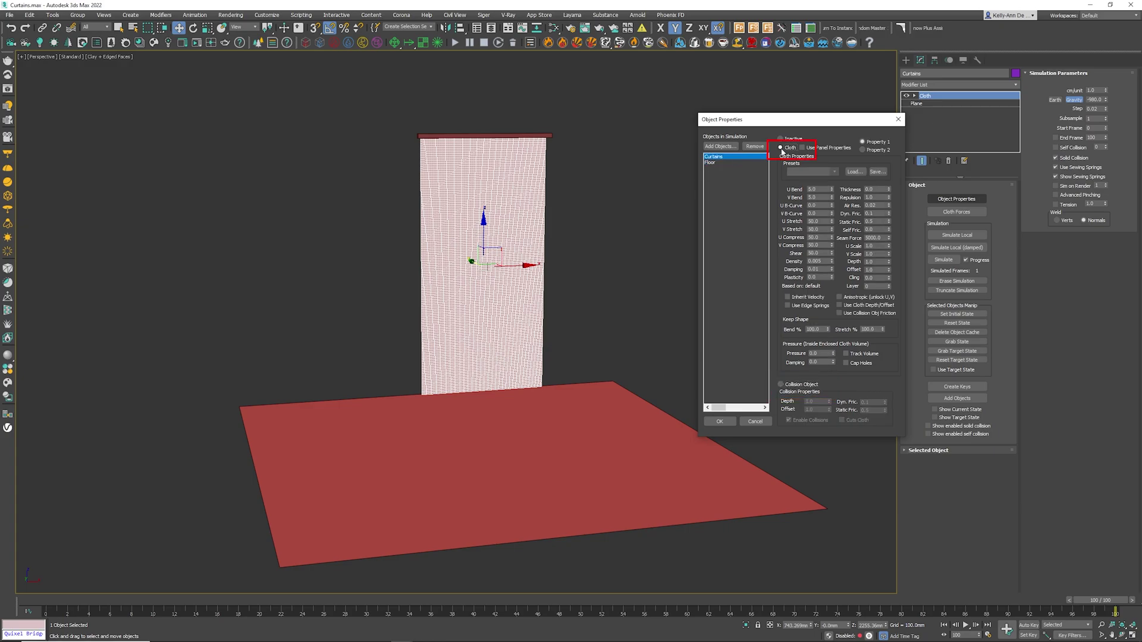
{"action": "left_click", "coordinate": [834, 172]}
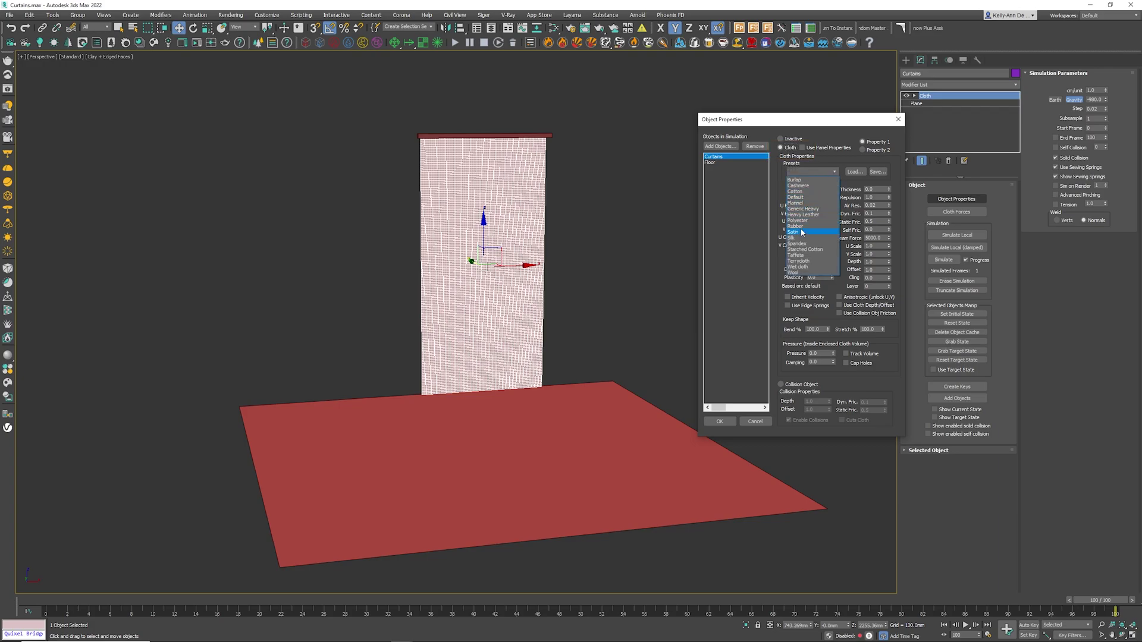
{"action": "left_click", "coordinate": [801, 192]}
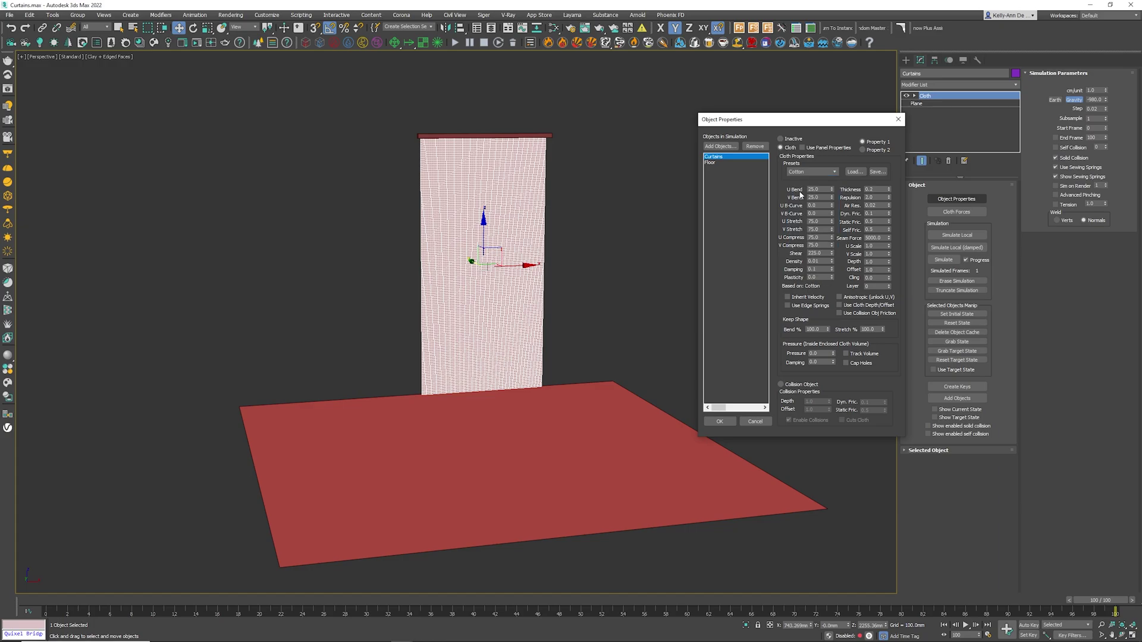
{"action": "left_click", "coordinate": [730, 422]}
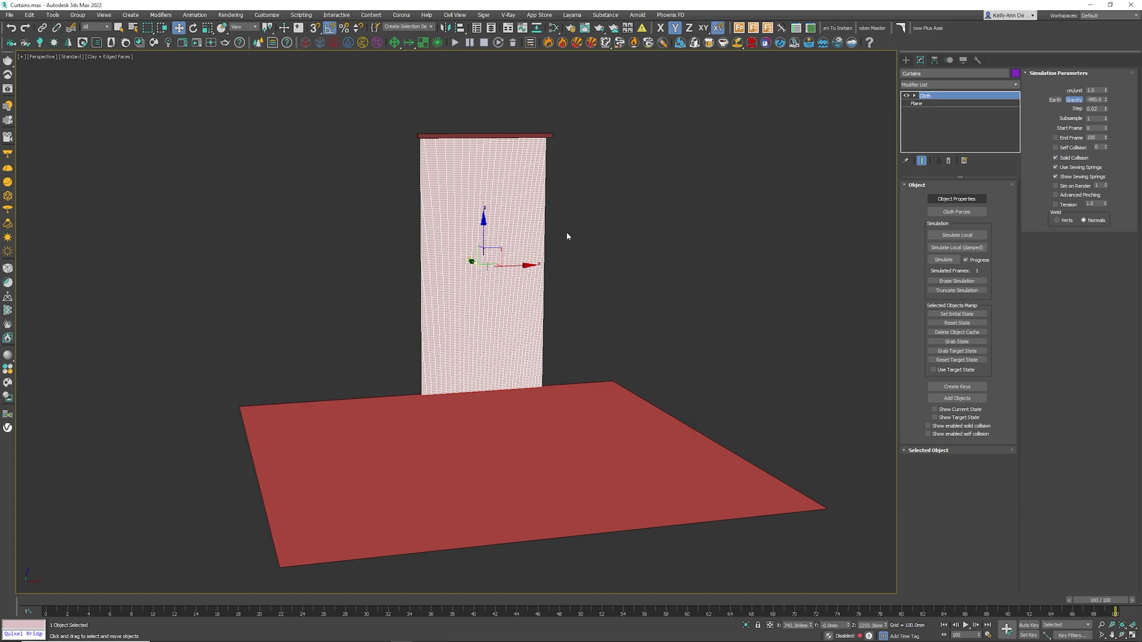
Step: In Front view, use Affect Pivot Only with snaps to move the Rail's pivot to its left end
{"action": "left_click", "coordinate": [427, 137]}
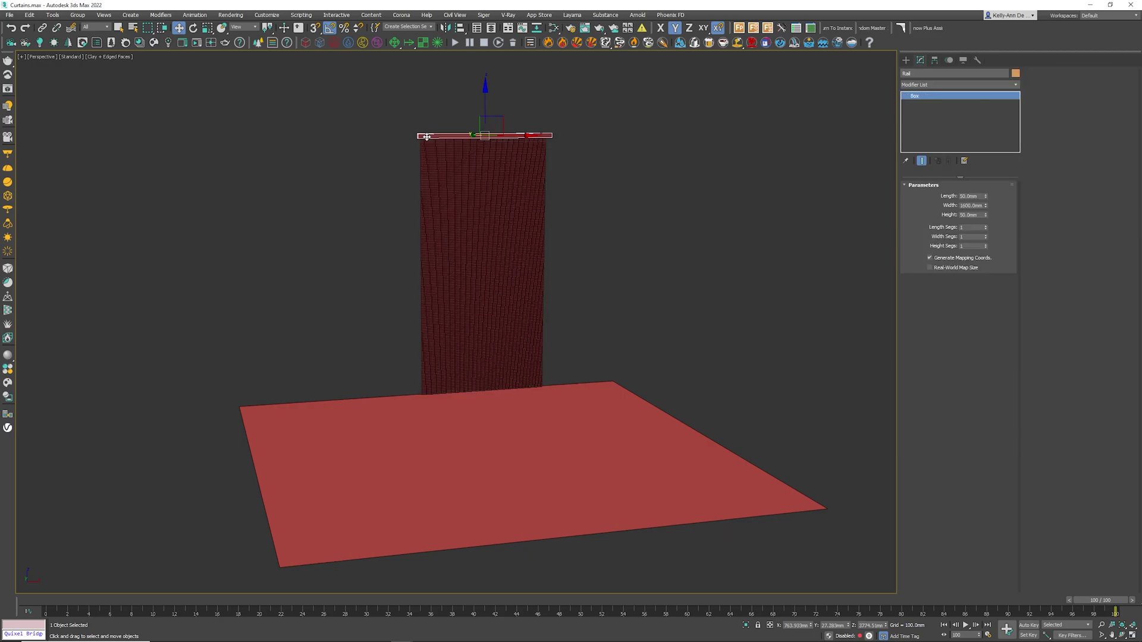
{"action": "key", "text": "f"}
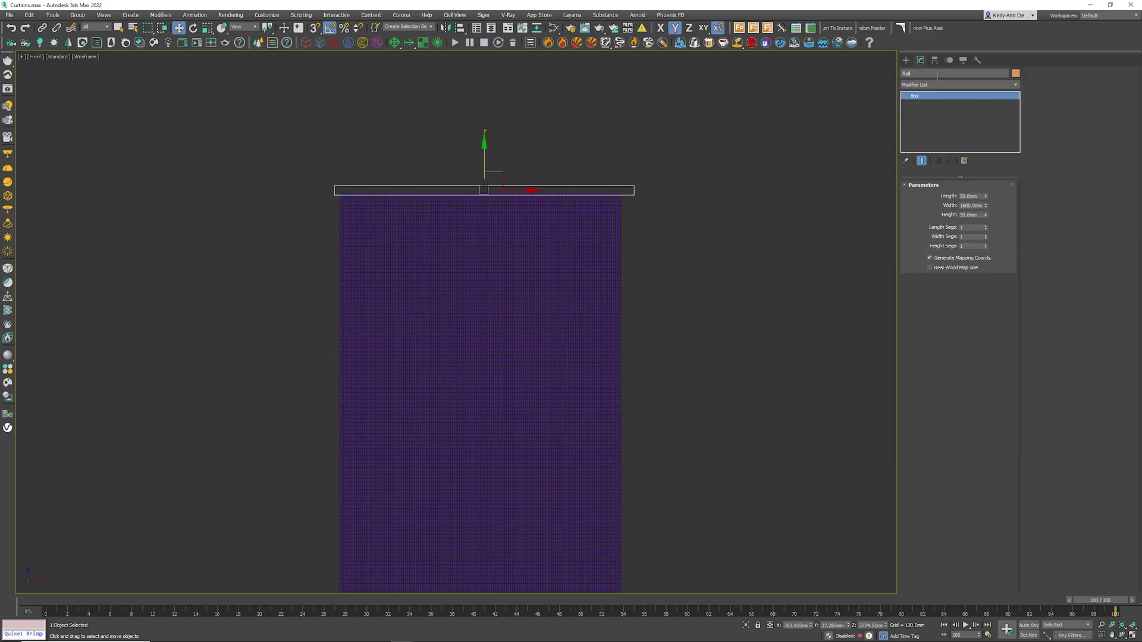
{"action": "left_click", "coordinate": [935, 60]}
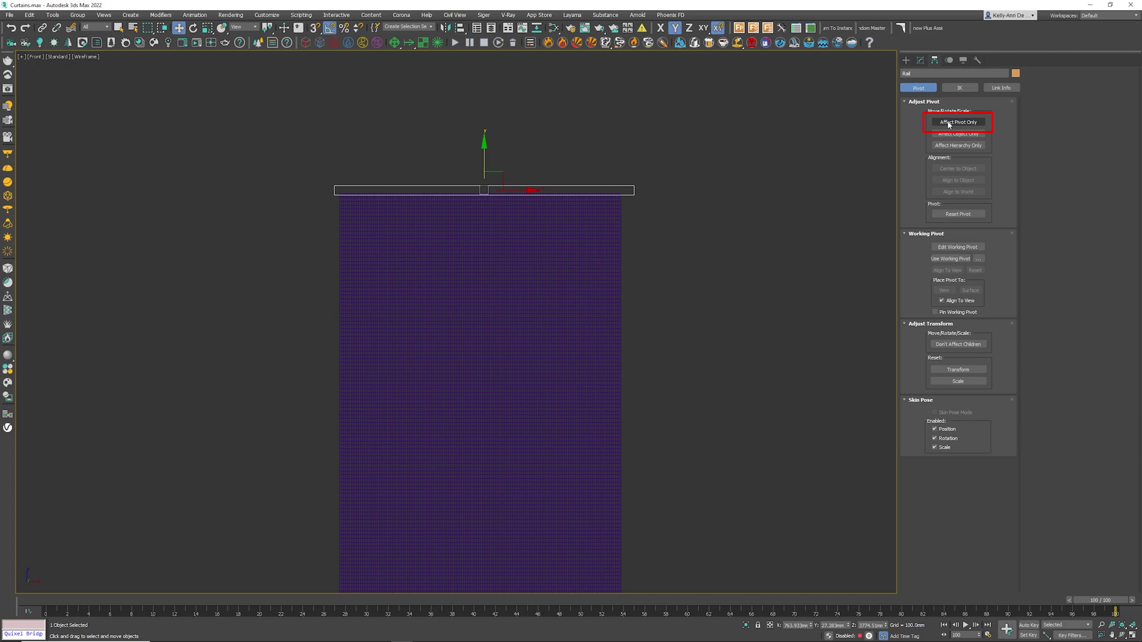
{"action": "left_click", "coordinate": [949, 122]}
{"action": "scroll", "coordinate": [467, 146], "scroll_direction": "up", "scroll_amount": 4}
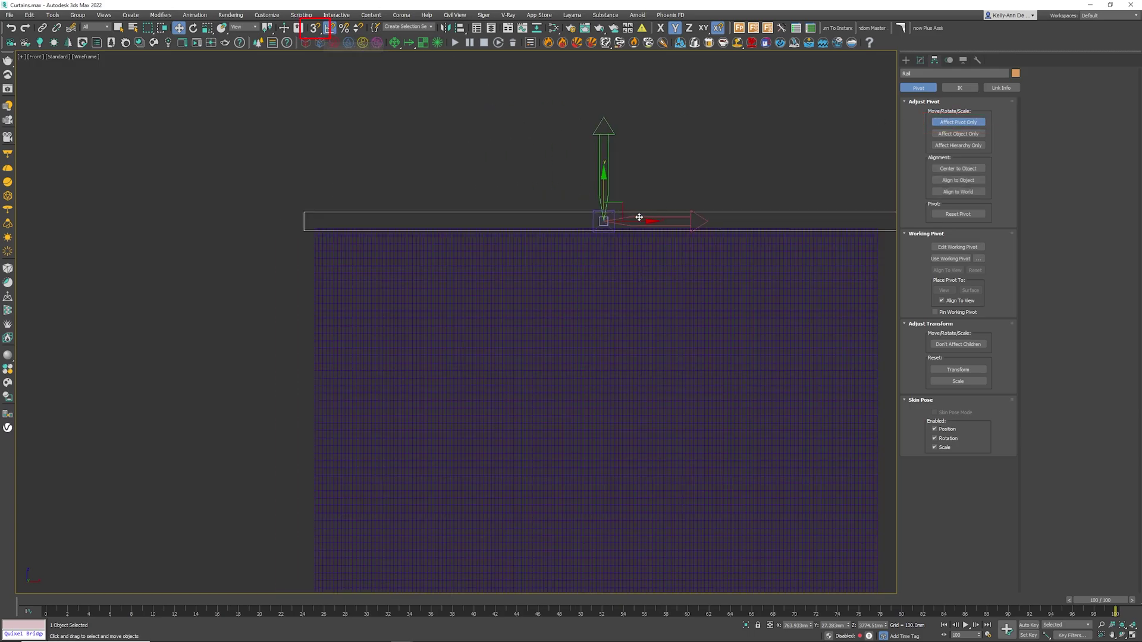
{"action": "key", "text": "s"}
{"action": "left_click_drag", "start_coordinate": [639, 222], "coordinate": [305, 232]}
Step: Turn off Affect Pivot Only and return the time slider to frame 0
{"action": "scroll", "coordinate": [300, 230], "scroll_direction": "up", "scroll_amount": 3}
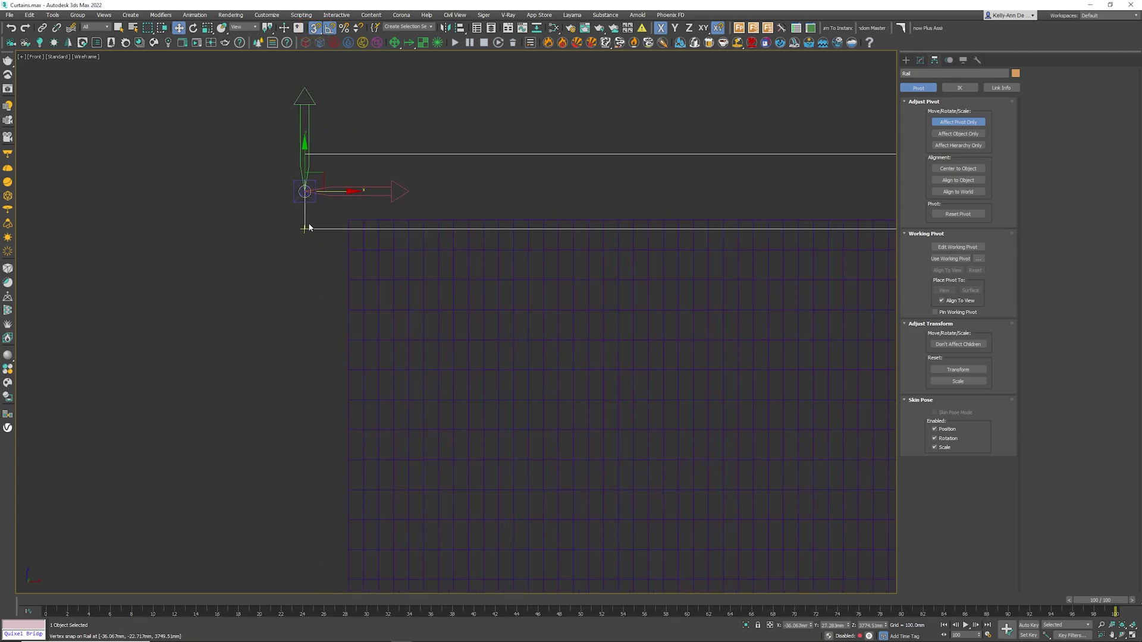
{"action": "scroll", "coordinate": [309, 226], "scroll_direction": "down", "scroll_amount": 4}
{"action": "middle_click_drag", "start_coordinate": [421, 204], "coordinate": [361, 204]}
{"action": "scroll", "coordinate": [543, 204], "scroll_direction": "down", "scroll_amount": 2}
{"action": "left_click", "coordinate": [949, 122]}
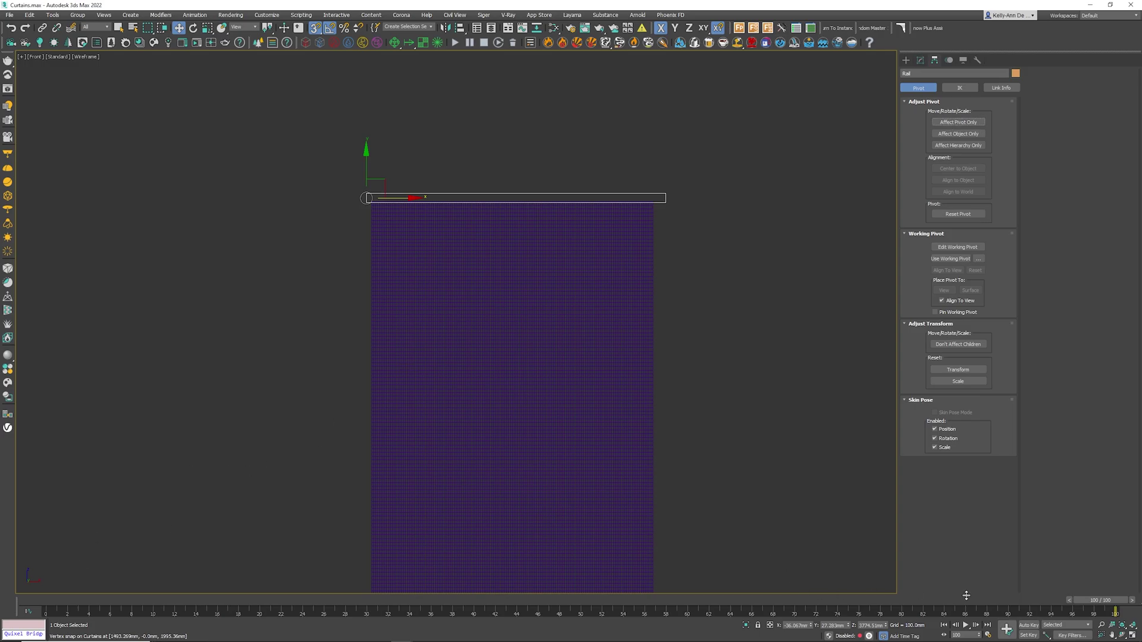
{"action": "left_click_drag", "start_coordinate": [1097, 601], "coordinate": [46, 615]}
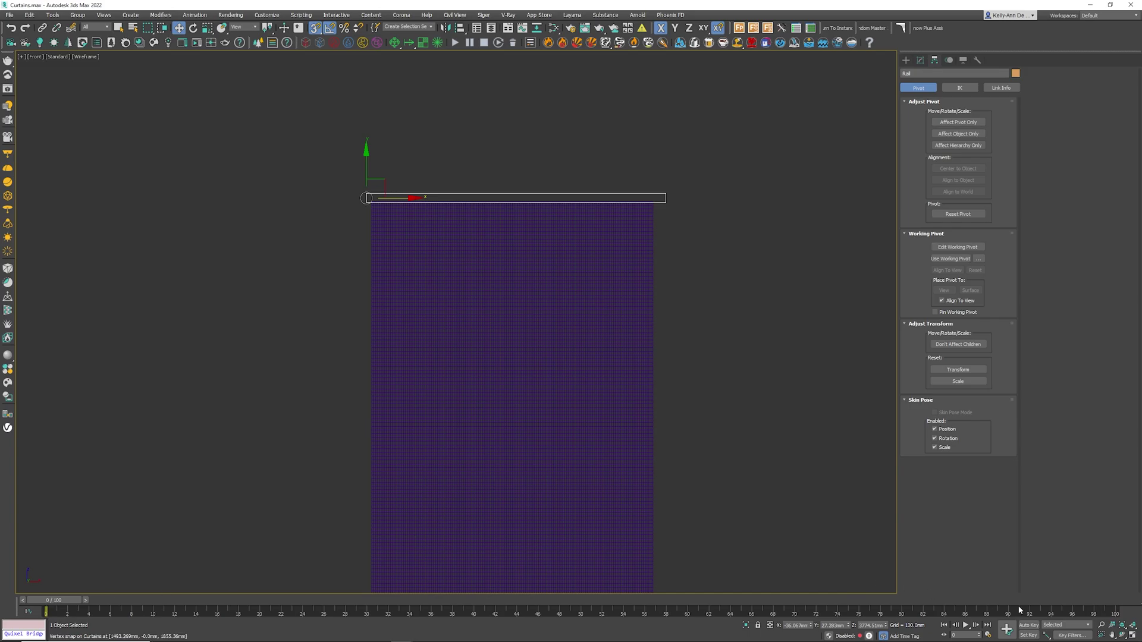
Step: With Auto Key on, set a key for the Rail at frame 0 and go to frame 25
{"action": "left_click", "coordinate": [1028, 626]}
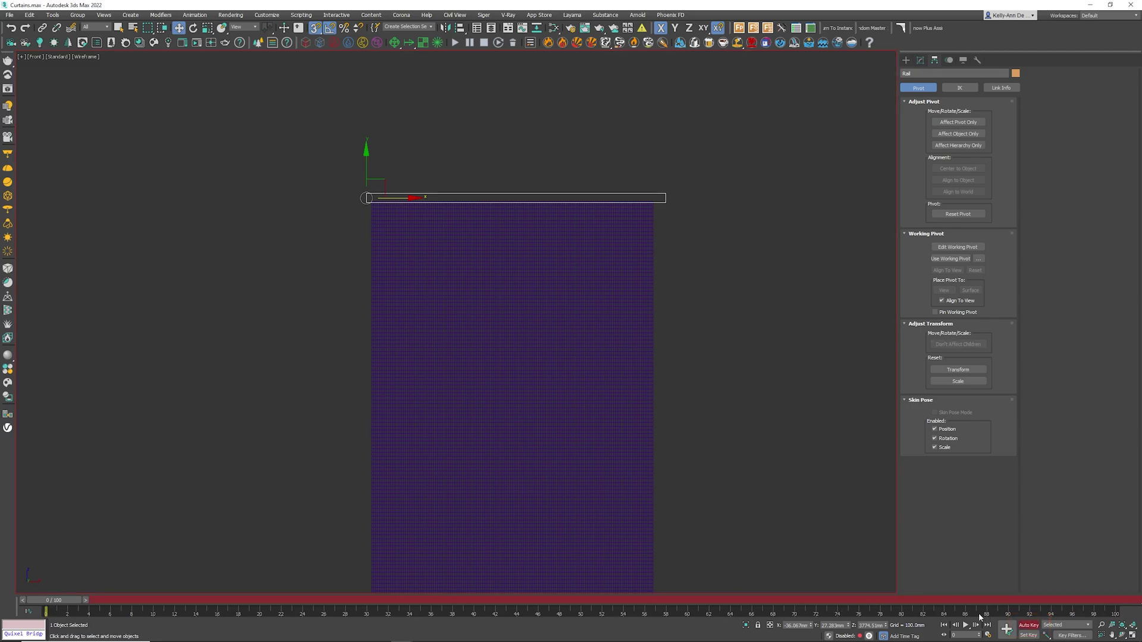
{"action": "left_click", "coordinate": [1008, 633]}
{"action": "left_click_drag", "start_coordinate": [55, 600], "coordinate": [325, 599]}
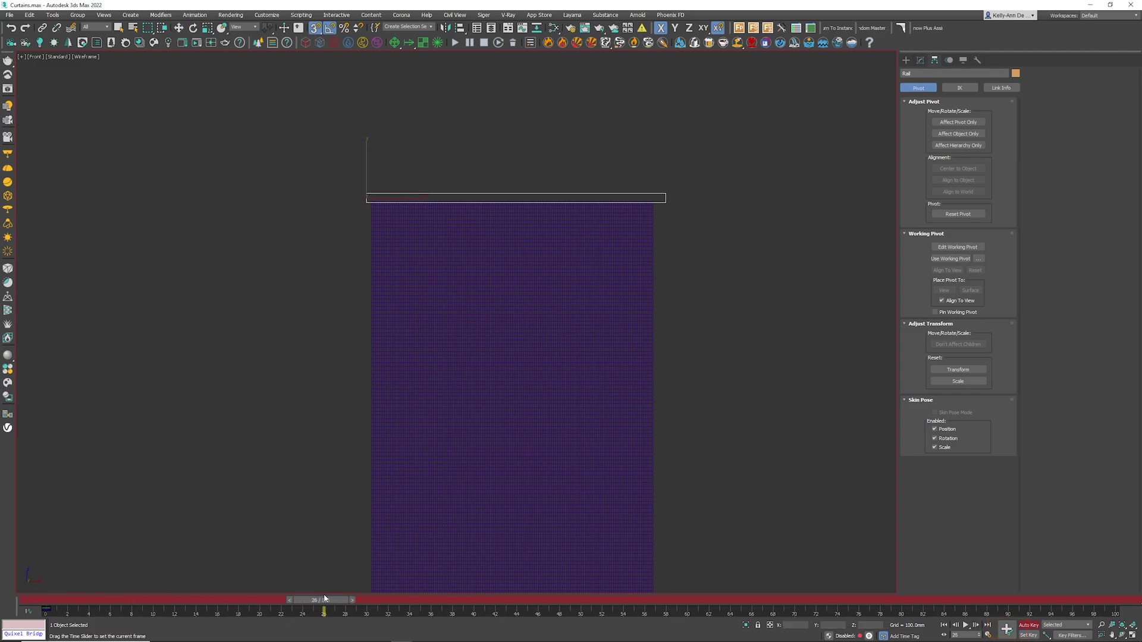
{"action": "key", "text": "w"}
{"action": "left_click", "coordinate": [290, 599]}
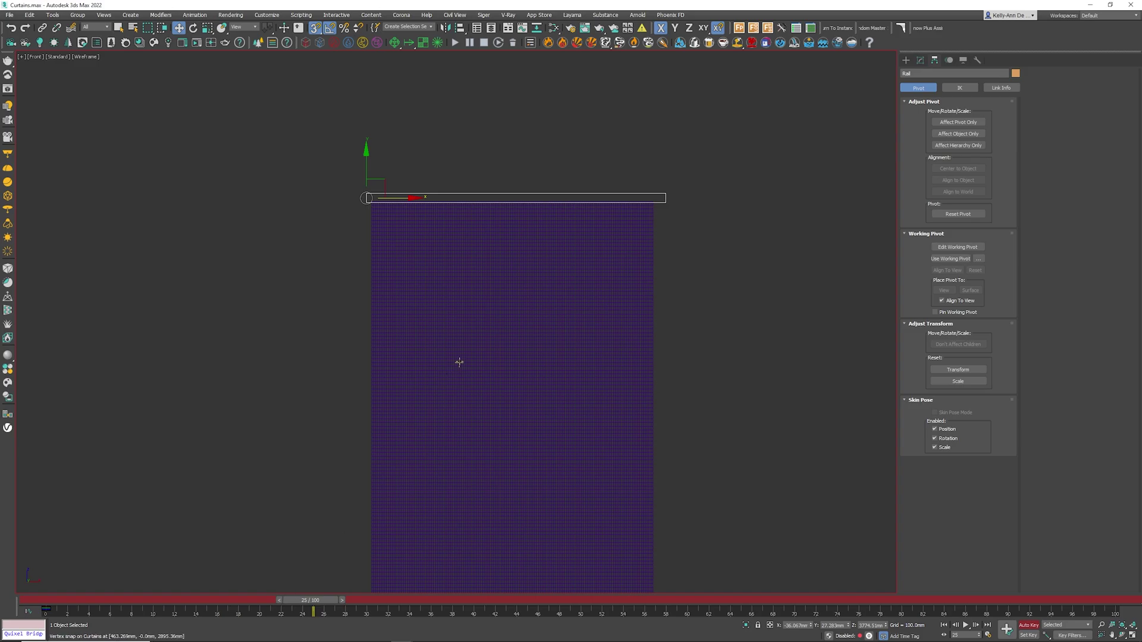
Step: At frame 25, scale the Rail on X toward its left end and lower it down the curtain
{"action": "left_click_drag", "start_coordinate": [207, 28], "coordinate": [208, 44]}
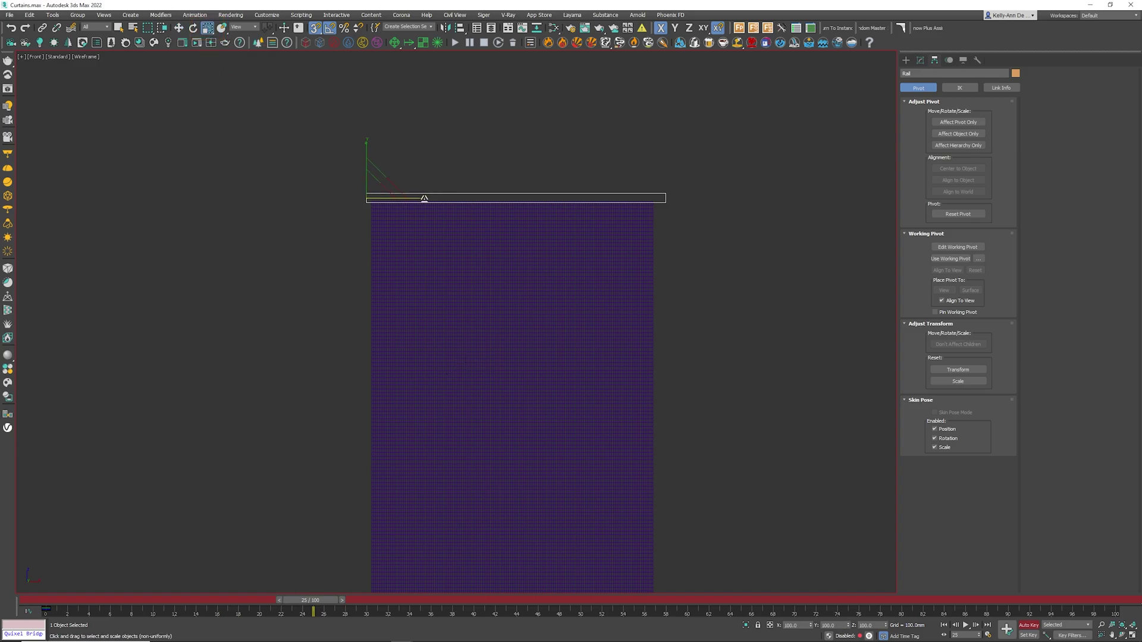
{"action": "left_click_drag", "start_coordinate": [420, 197], "coordinate": [351, 199]}
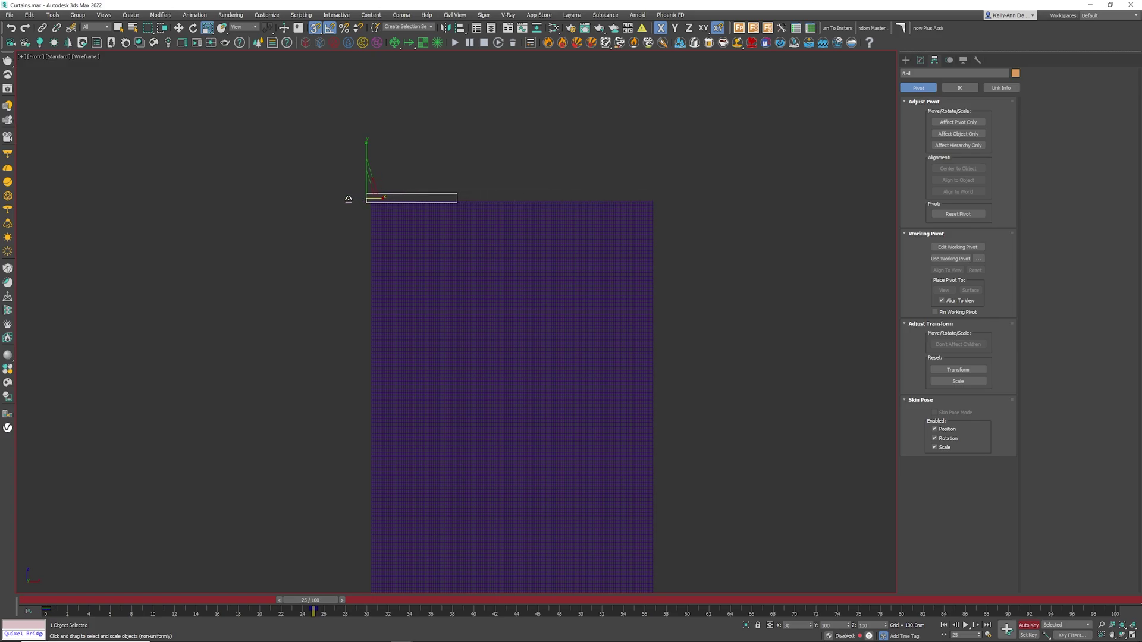
{"action": "scroll", "coordinate": [411, 345], "scroll_direction": "down", "scroll_amount": 5}
{"action": "middle_click_drag", "start_coordinate": [410, 345], "coordinate": [436, 235]}
{"action": "key", "text": "w"}
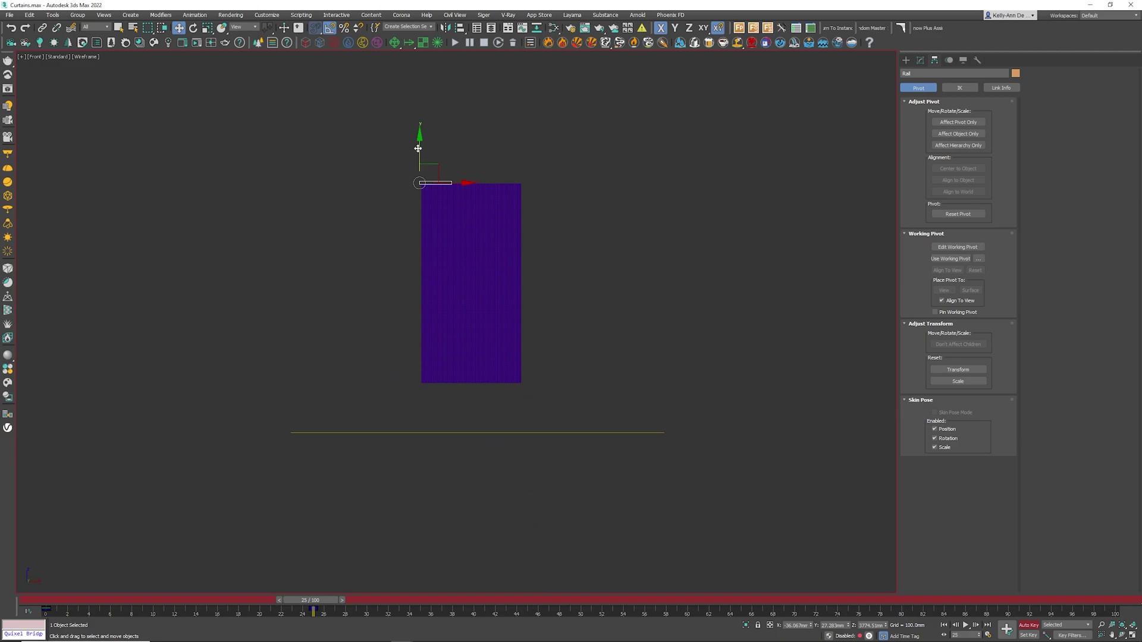
{"action": "left_click_drag", "start_coordinate": [420, 141], "coordinate": [412, 220]}
Step: Turn off Auto Key, scrub to preview the Rail animation, and return to frame 0
{"action": "left_click", "coordinate": [1028, 625]}
{"action": "left_click_drag", "start_coordinate": [332, 605], "coordinate": [337, 566]}
{"action": "key", "text": "w"}
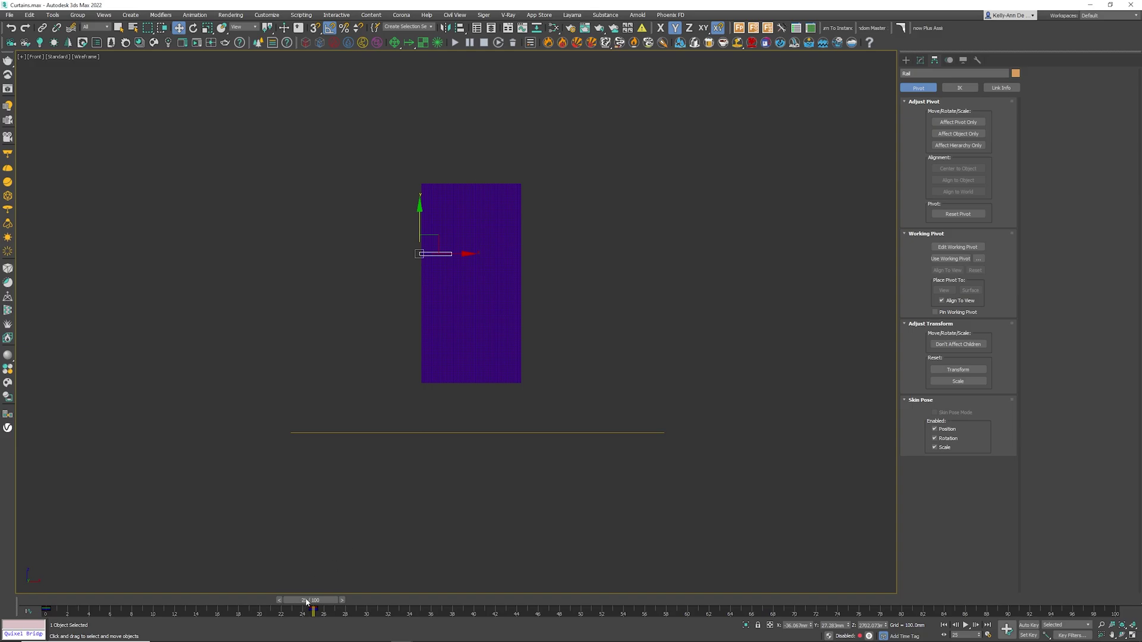
{"action": "left_click_drag", "start_coordinate": [307, 602], "coordinate": [53, 601]}
Step: Select Curtains and enter the Cloth modifier's Group sub-object level
{"action": "scroll", "coordinate": [499, 235], "scroll_direction": "up", "scroll_amount": 3}
{"action": "left_click", "coordinate": [470, 211]}
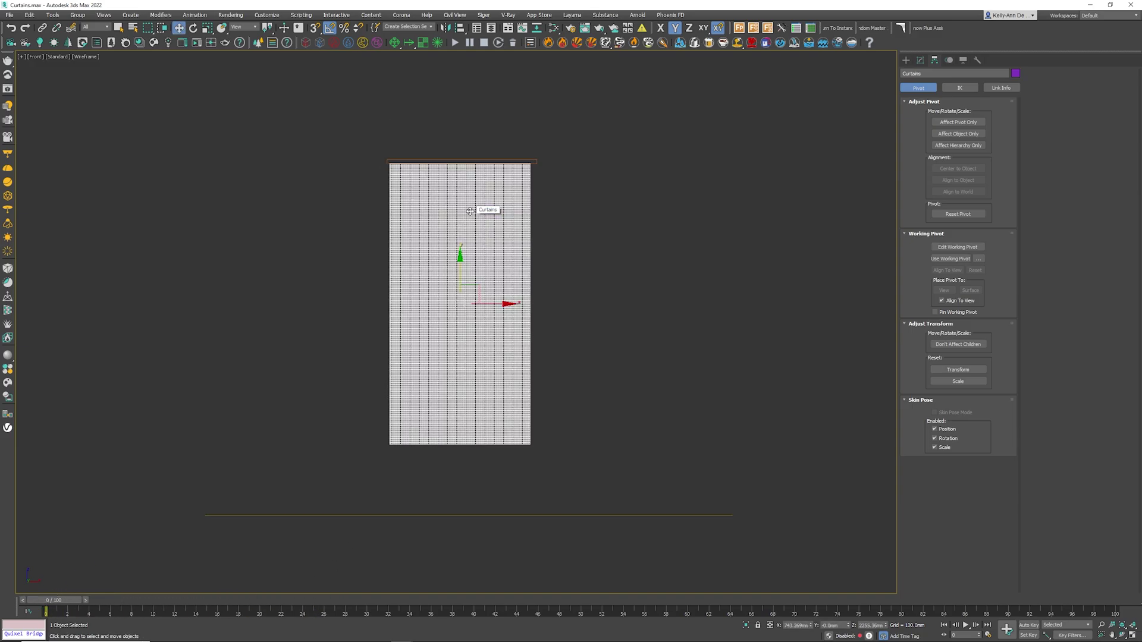
{"action": "left_click", "coordinate": [921, 60]}
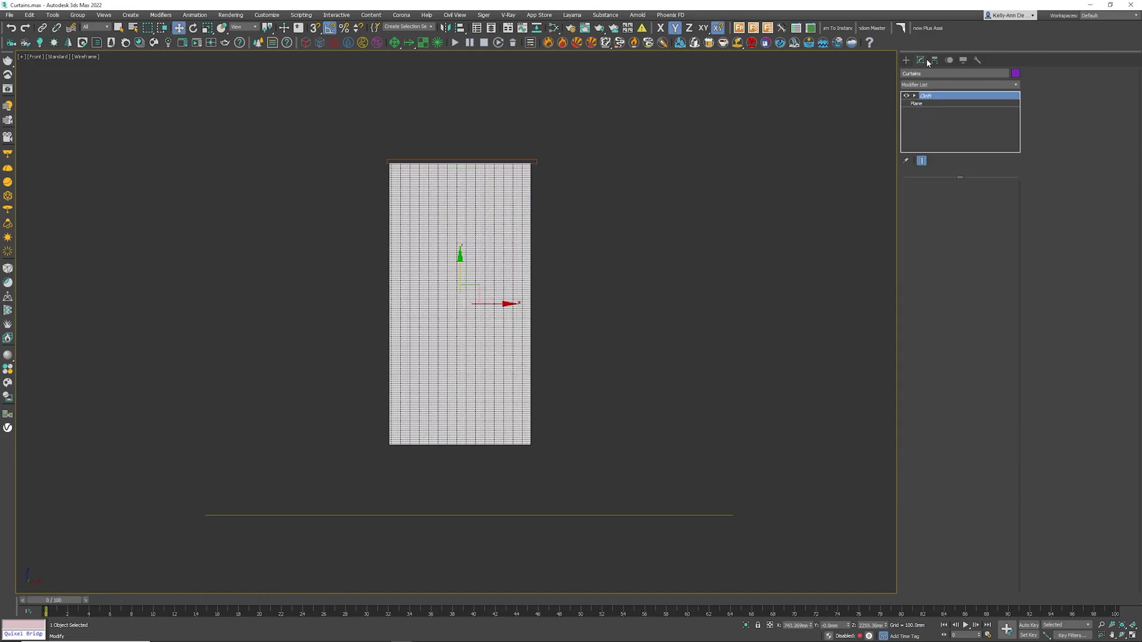
{"action": "left_click", "coordinate": [915, 96]}
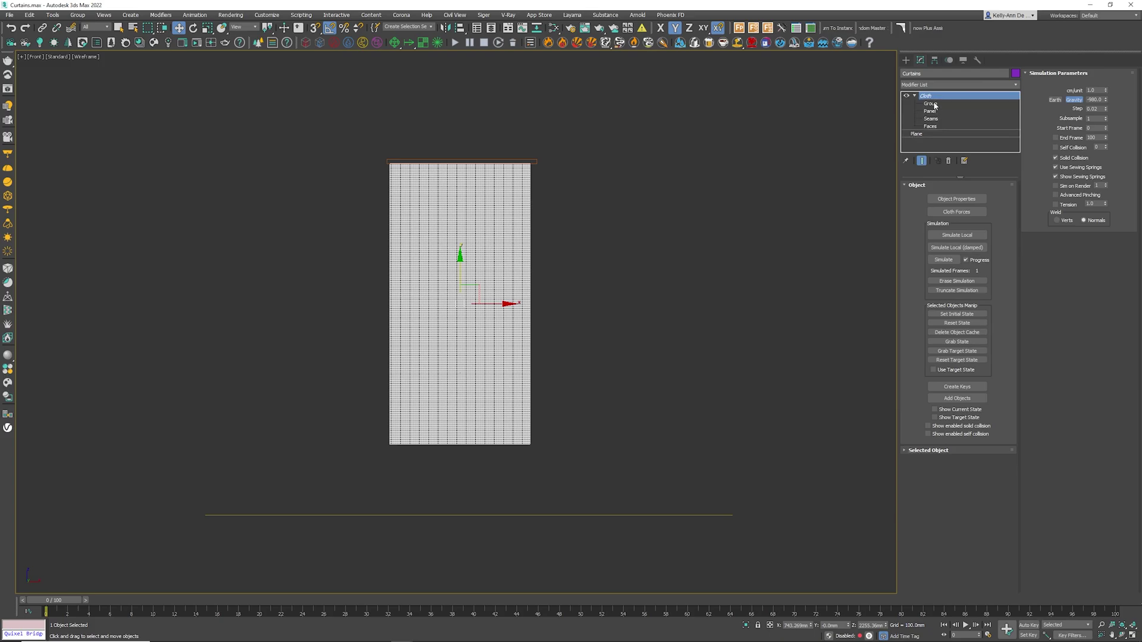
{"action": "left_click", "coordinate": [931, 103]}
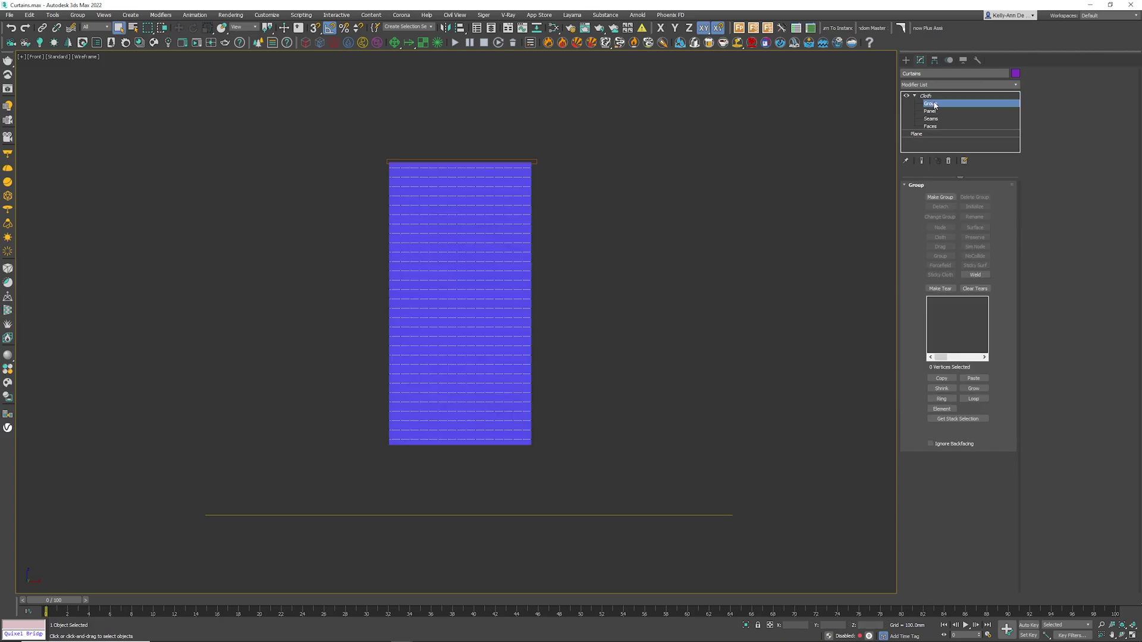
Step: Marquee the curtain's top-row vertices and make them a group named Group001
{"action": "scroll", "coordinate": [419, 145], "scroll_direction": "up", "scroll_amount": 5}
{"action": "middle_click_drag", "start_coordinate": [310, 163], "coordinate": [134, 138]}
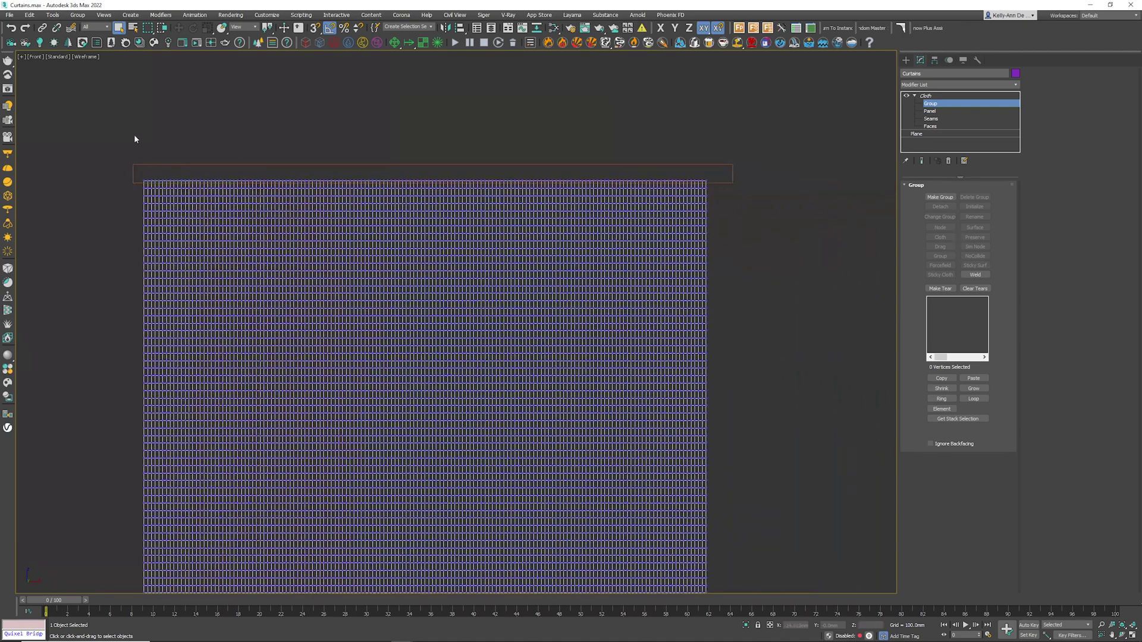
{"action": "left_click_drag", "start_coordinate": [98, 132], "coordinate": [680, 175]}
{"action": "left_click", "coordinate": [940, 197]}
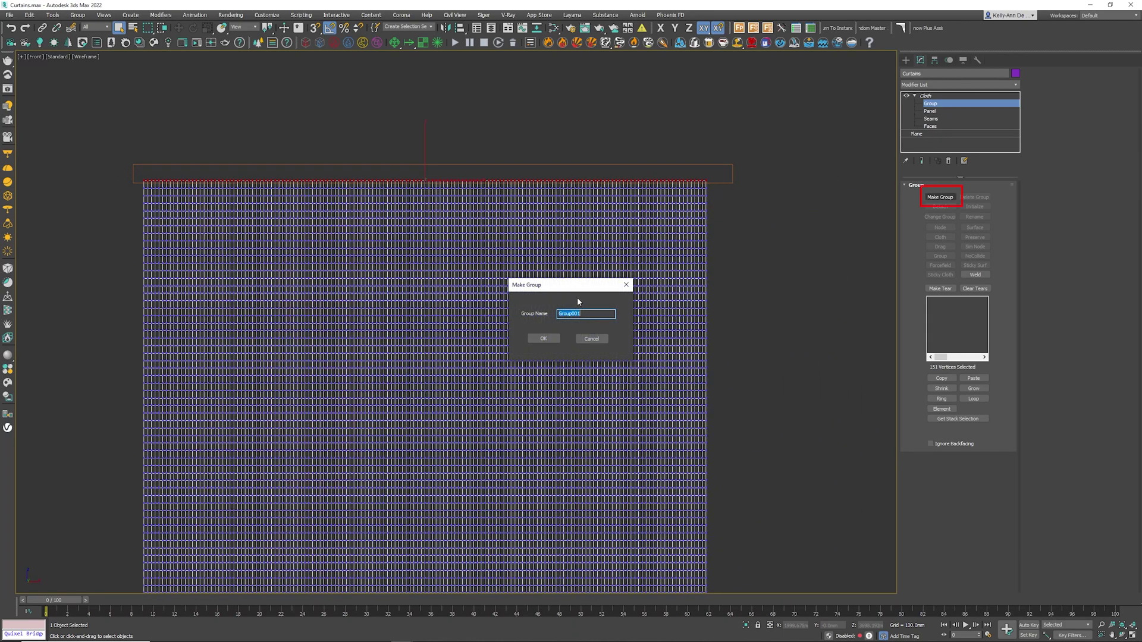
{"action": "left_click", "coordinate": [543, 339]}
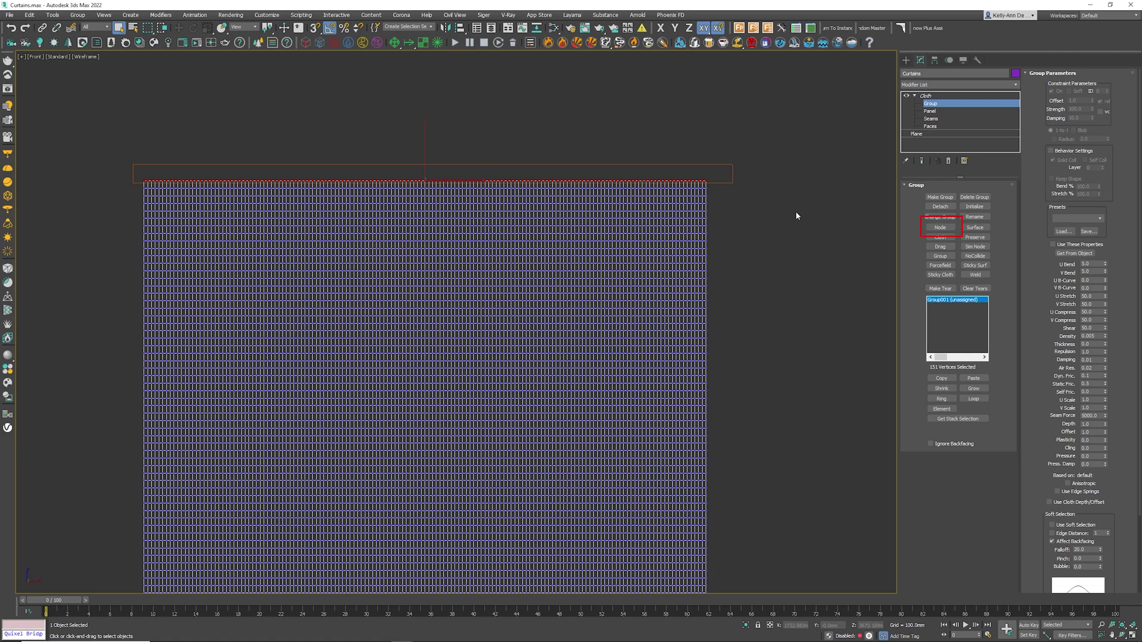
Step: Pin Group001 to the Rail node and return to the Cloth level
{"action": "left_click", "coordinate": [941, 229]}
{"action": "left_click", "coordinate": [718, 163]}
{"action": "left_click", "coordinate": [927, 97]}
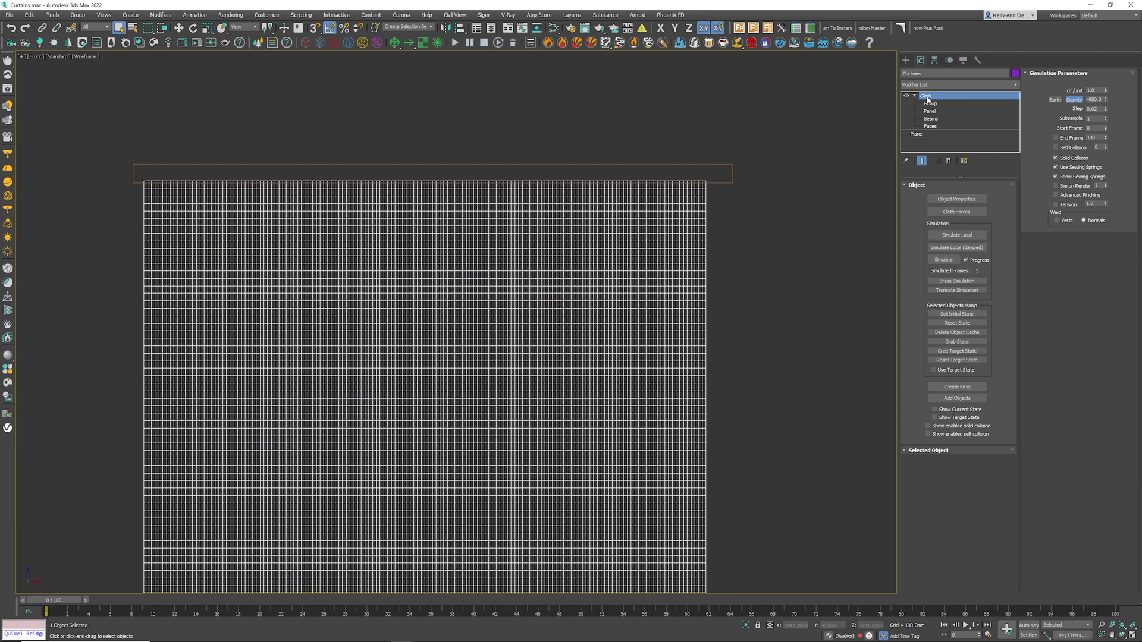
Step: In Perspective view, enable Self Collision in the cloth parameters
{"action": "scroll", "coordinate": [512, 357], "scroll_direction": "down", "scroll_amount": 10}
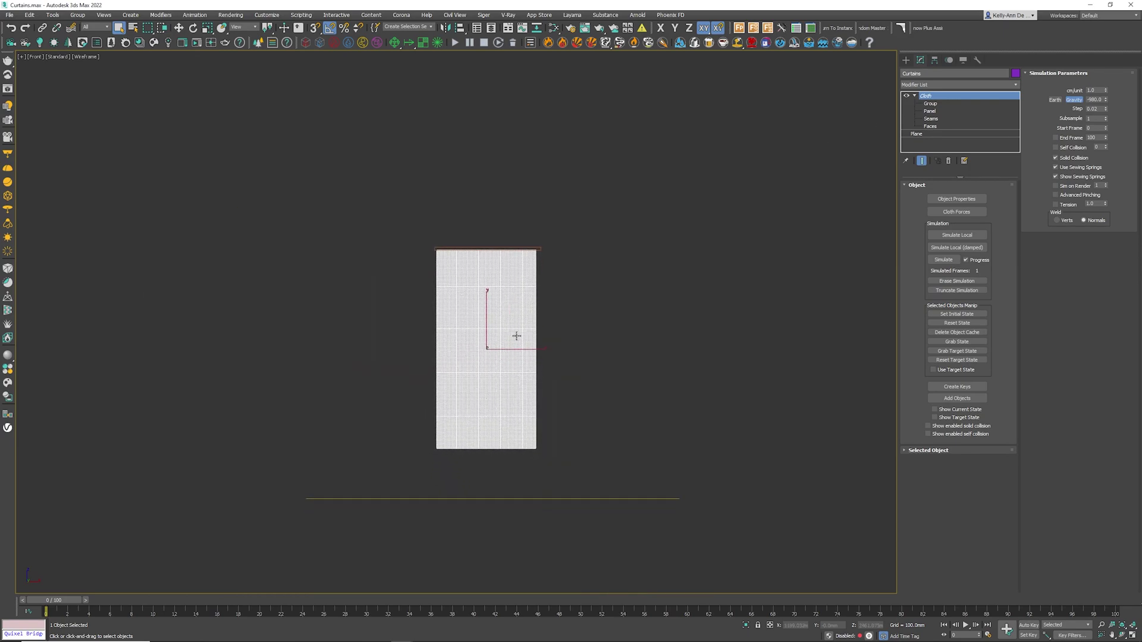
{"action": "key", "text": "p"}
{"action": "scroll", "coordinate": [615, 300], "scroll_direction": "up", "scroll_amount": 3}
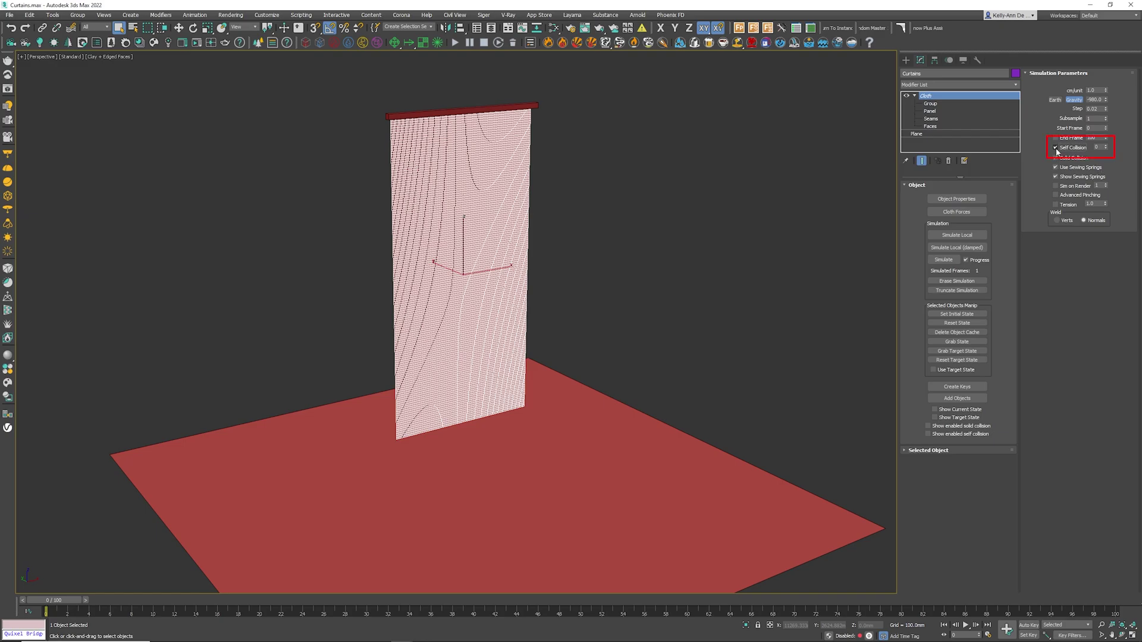
{"action": "left_click", "coordinate": [1106, 146]}
{"action": "middle_click_drag", "start_coordinate": [612, 289], "coordinate": [385, 373], "text": "alt"}
{"action": "scroll", "coordinate": [506, 300], "scroll_direction": "up", "scroll_amount": 5}
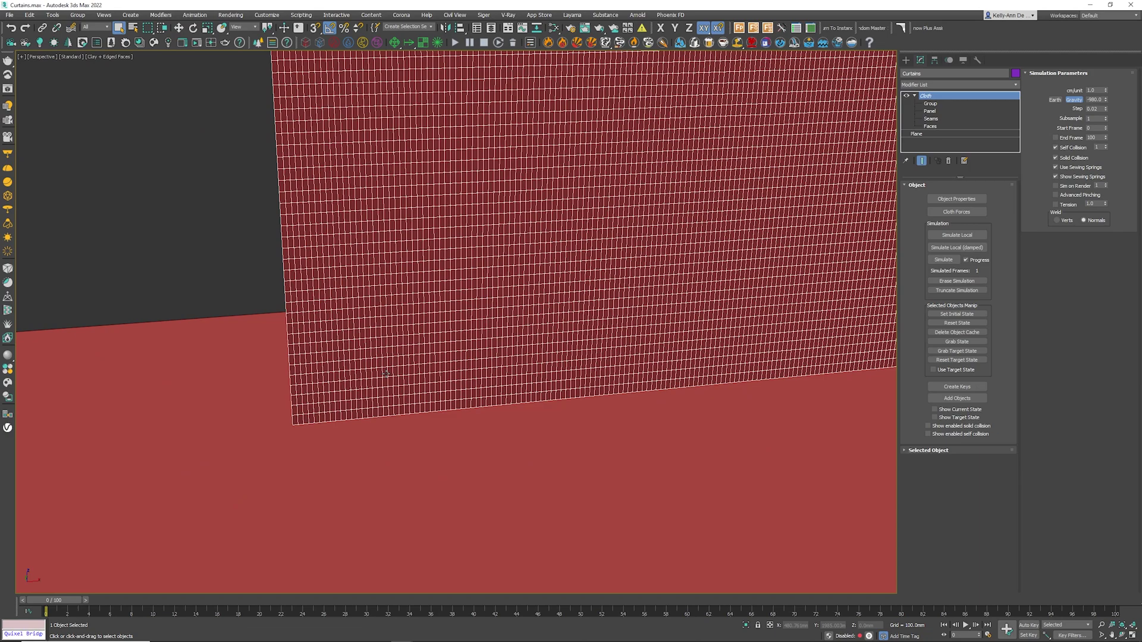
{"action": "scroll", "coordinate": [480, 321], "scroll_direction": "down", "scroll_amount": 6}
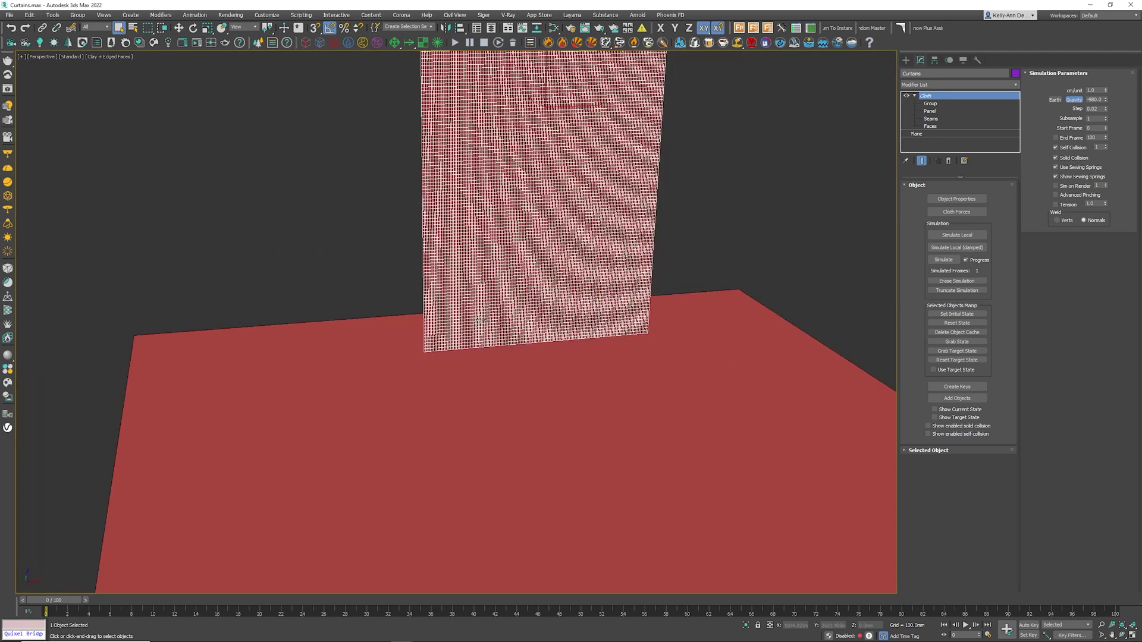
{"action": "middle_click_drag", "start_coordinate": [480, 321], "coordinate": [476, 384], "text": "alt"}
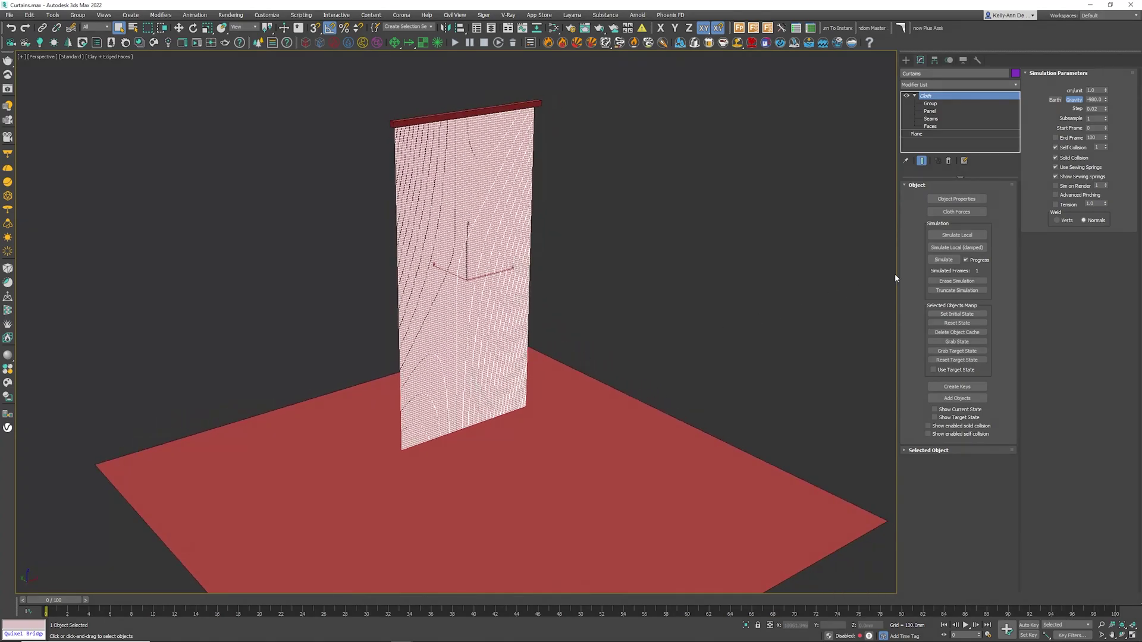
Step: Run the cloth simulation and play back the curtain draping onto the floor
{"action": "left_click", "coordinate": [944, 259]}
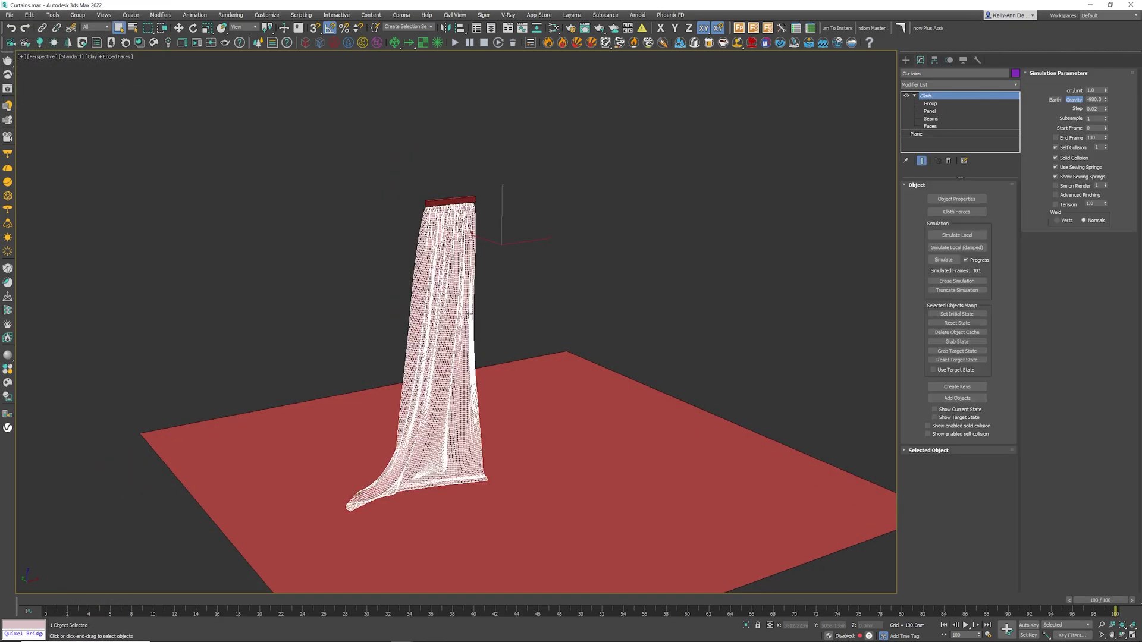
{"action": "left_click_drag", "start_coordinate": [1110, 602], "coordinate": [58, 597]}
{"action": "left_click", "coordinate": [436, 293]}
{"action": "middle_click_drag", "start_coordinate": [436, 294], "coordinate": [398, 319], "text": "alt"}
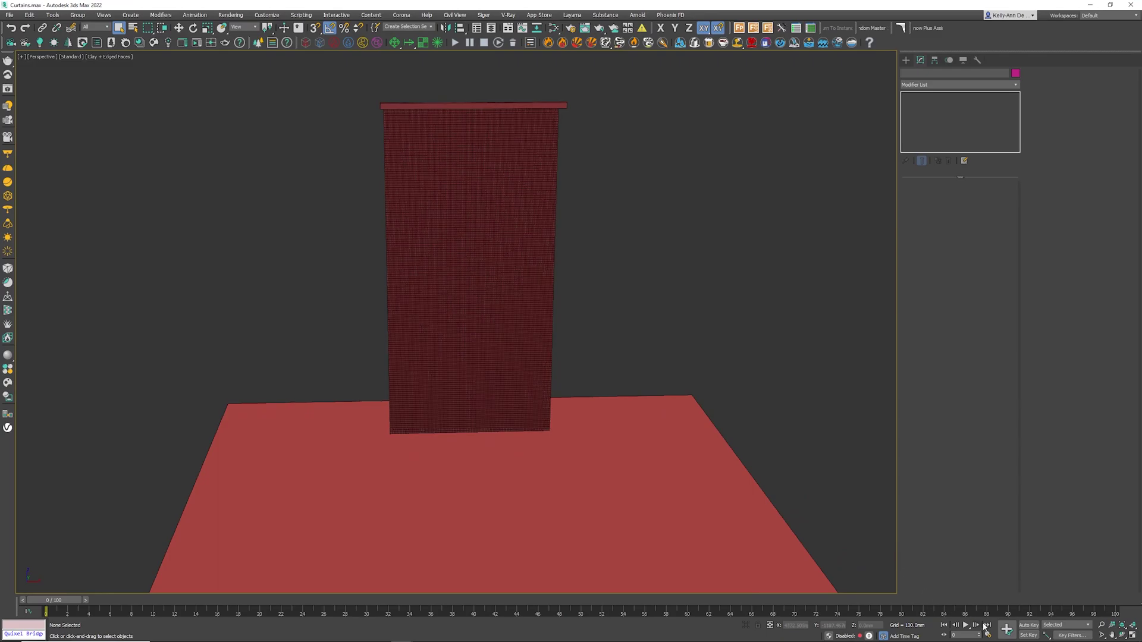
{"action": "left_click", "coordinate": [966, 626]}
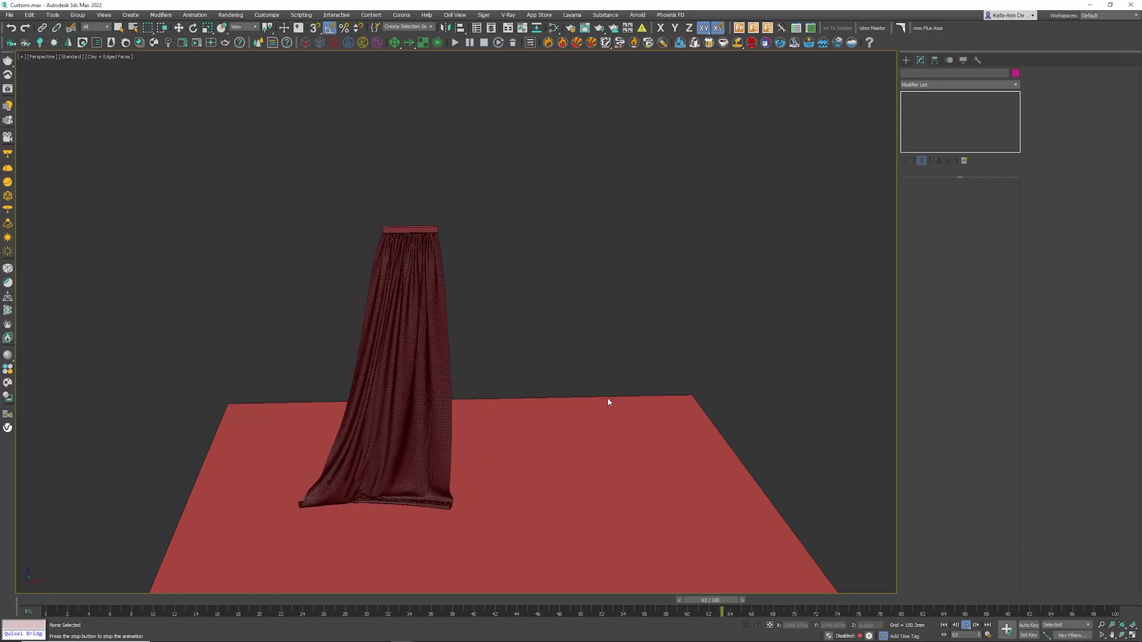
{"action": "left_click", "coordinate": [966, 625]}
{"action": "left_click_drag", "start_coordinate": [1029, 600], "coordinate": [494, 566]}
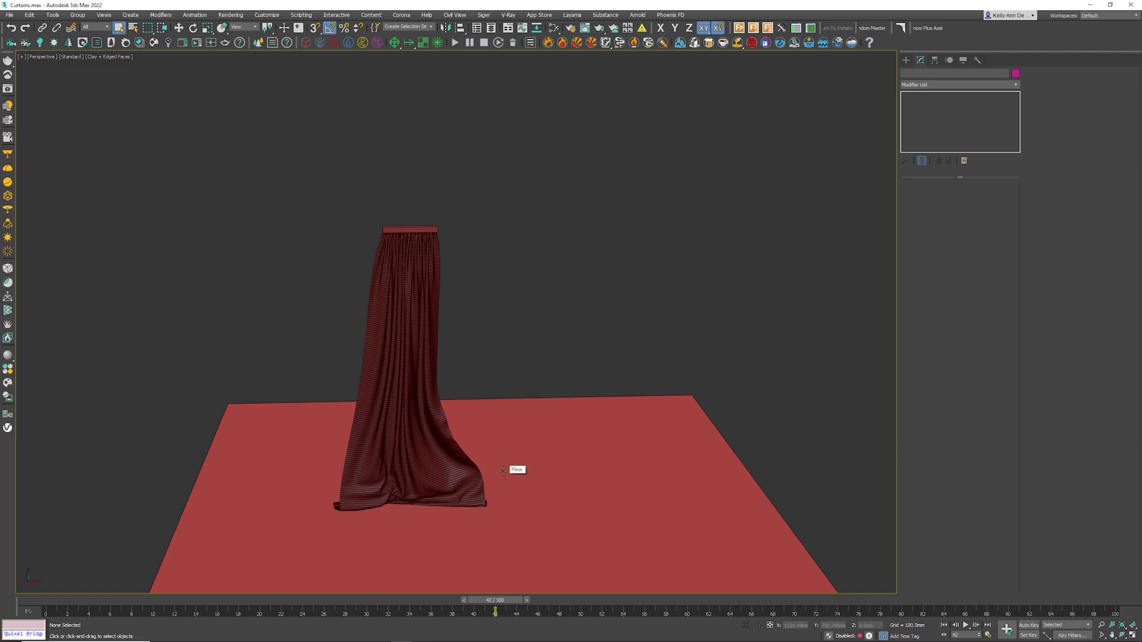
{"action": "middle_click_drag", "start_coordinate": [503, 471], "coordinate": [502, 452]}
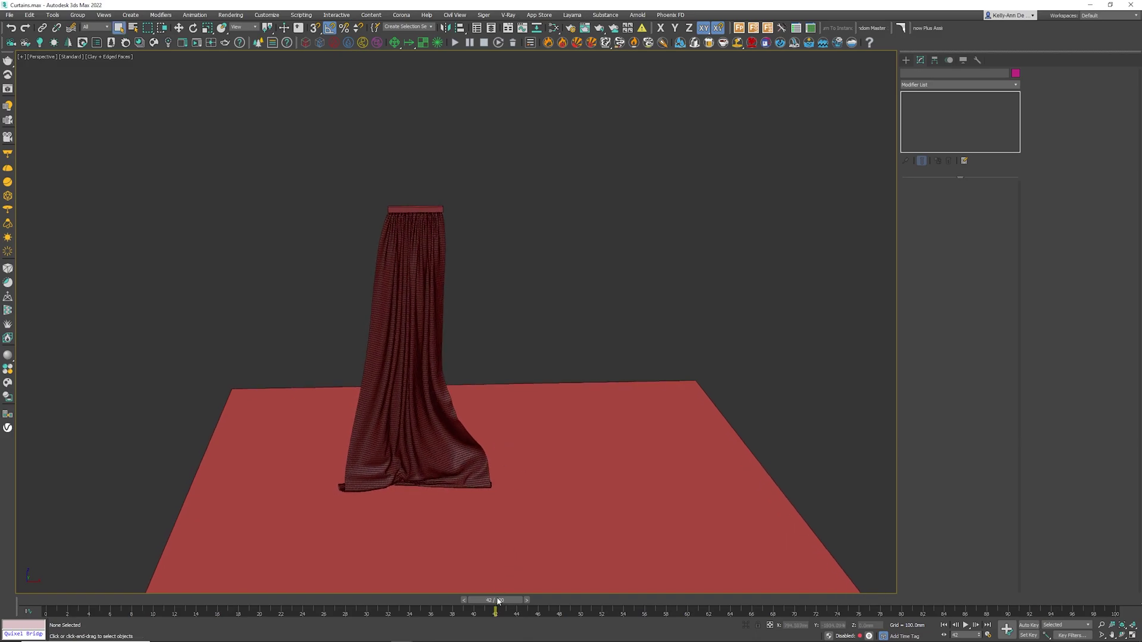
{"action": "left_click_drag", "start_coordinate": [496, 601], "coordinate": [127, 589]}
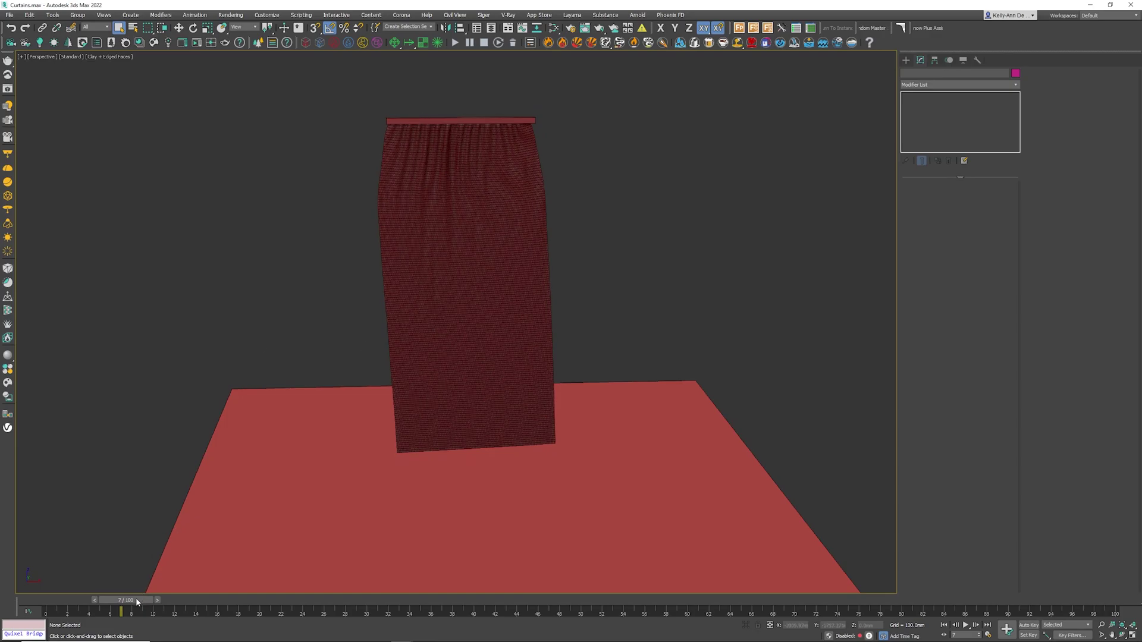
{"action": "key", "text": "/"}
Step: Delete the Rail box and scrub to frame 37 to check the curtain
{"action": "left_click", "coordinate": [428, 180]}
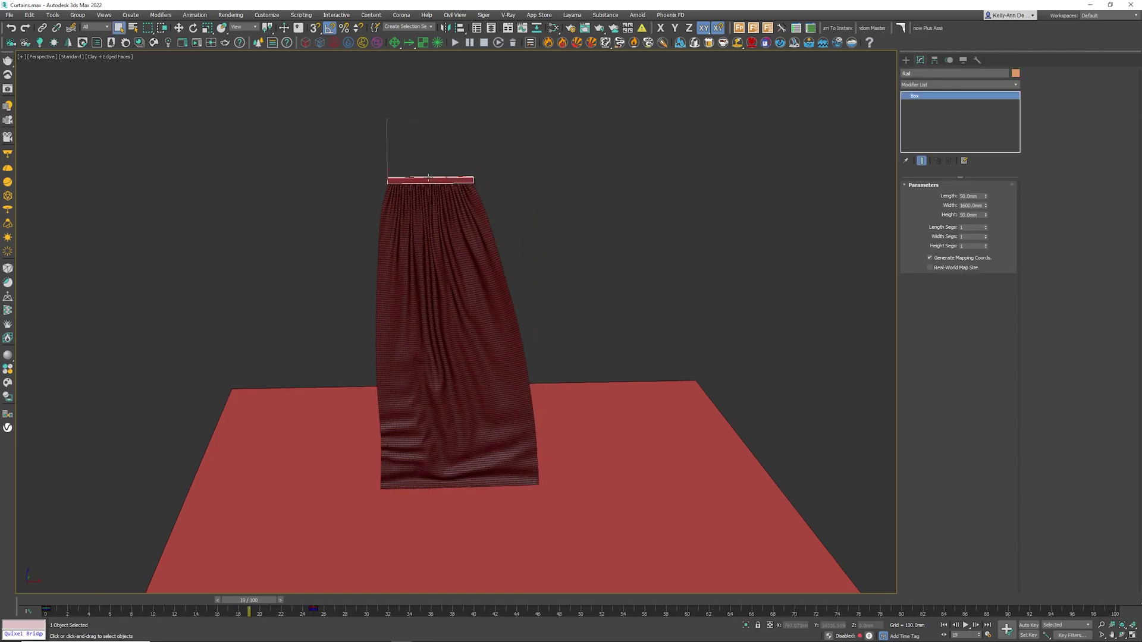
{"action": "key", "text": "Delete"}
{"action": "left_click_drag", "start_coordinate": [244, 587], "coordinate": [536, 589]}
Step: Undo the deletion to restore the Rail and scrub back to frame 25
{"action": "key", "text": "ctrl+z"}
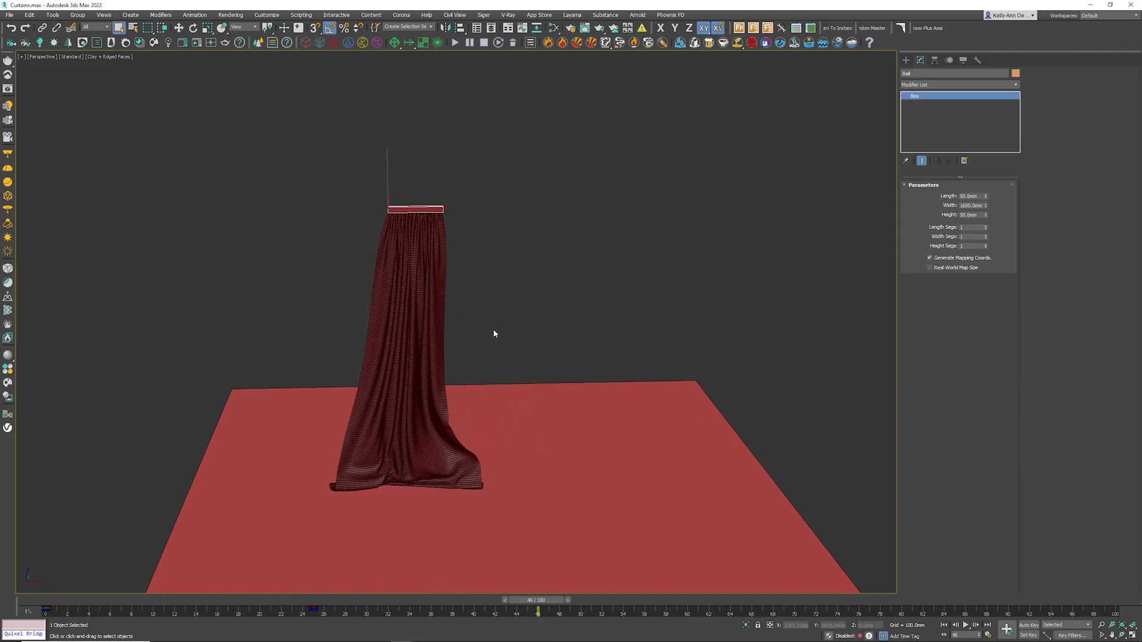
{"action": "scroll", "coordinate": [459, 230], "scroll_direction": "up", "scroll_amount": 2}
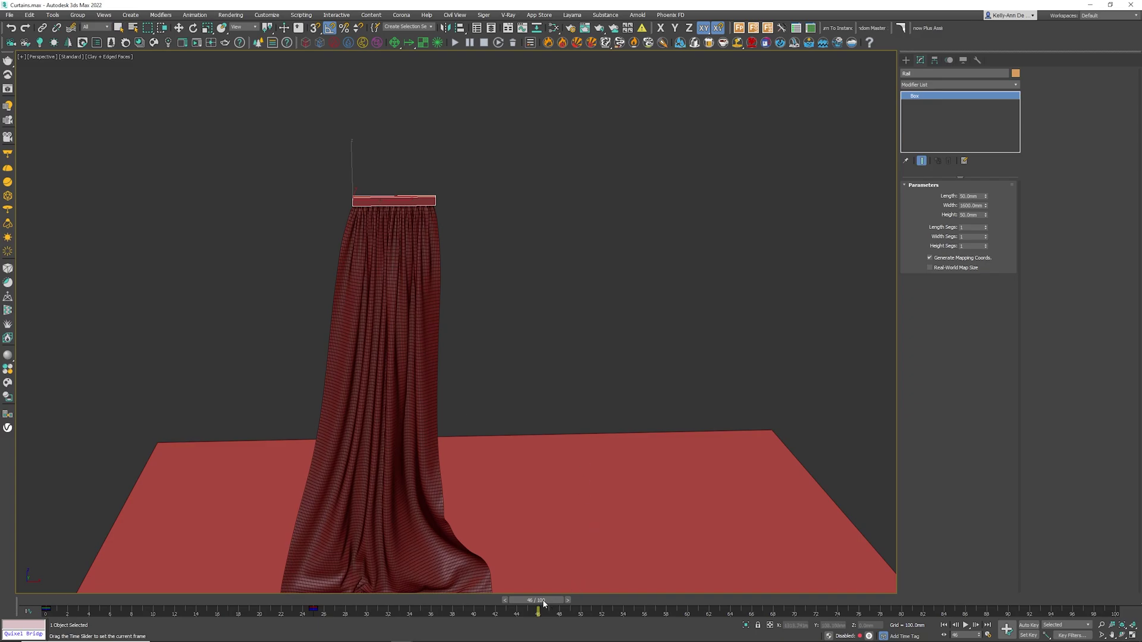
{"action": "left_click_drag", "start_coordinate": [545, 601], "coordinate": [330, 598]}
Step: Select the Rail's keys at frames 0 and 25 and compare them with the draping curtain
{"action": "key", "text": "q"}
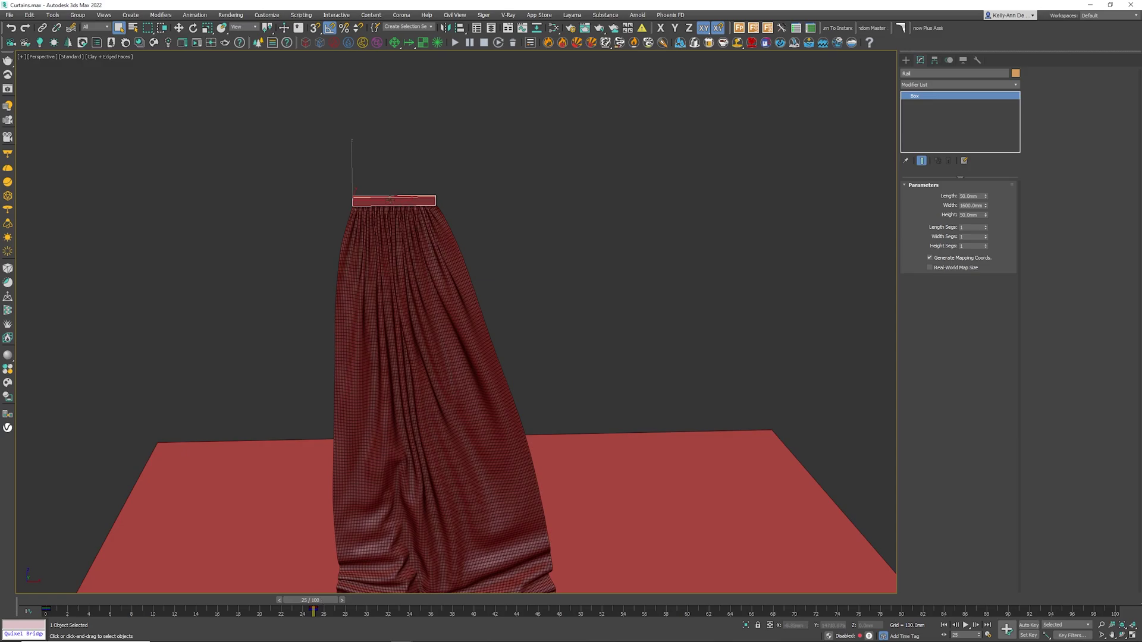
{"action": "left_click", "coordinate": [320, 605]}
{"action": "left_click_drag", "start_coordinate": [320, 605], "coordinate": [537, 601]}
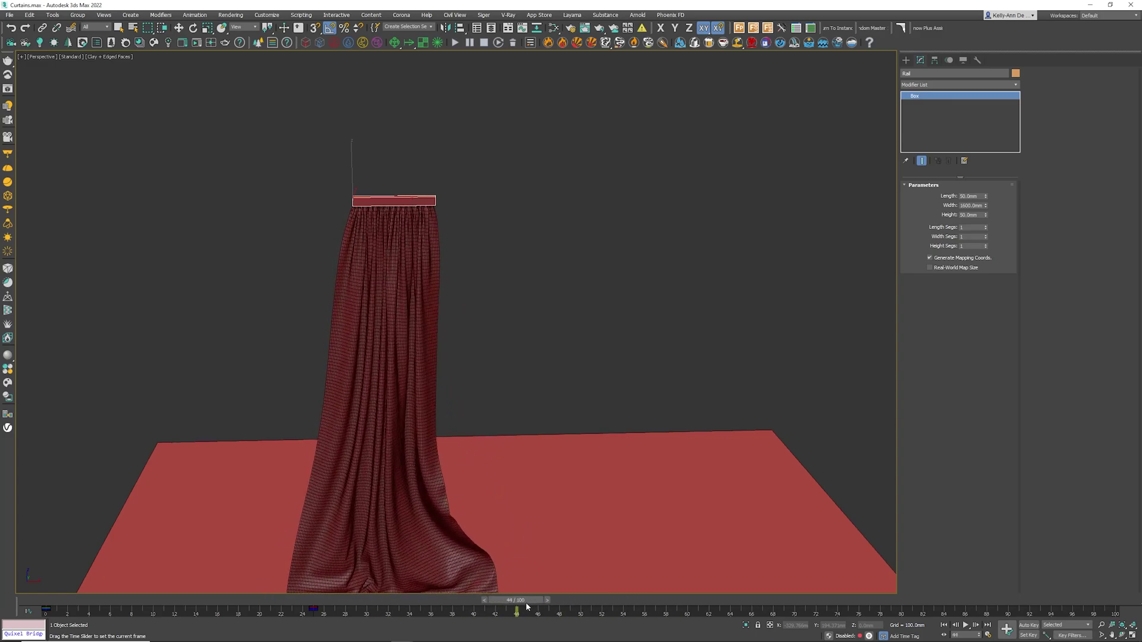
{"action": "left_click_drag", "start_coordinate": [324, 614], "coordinate": [42, 602]}
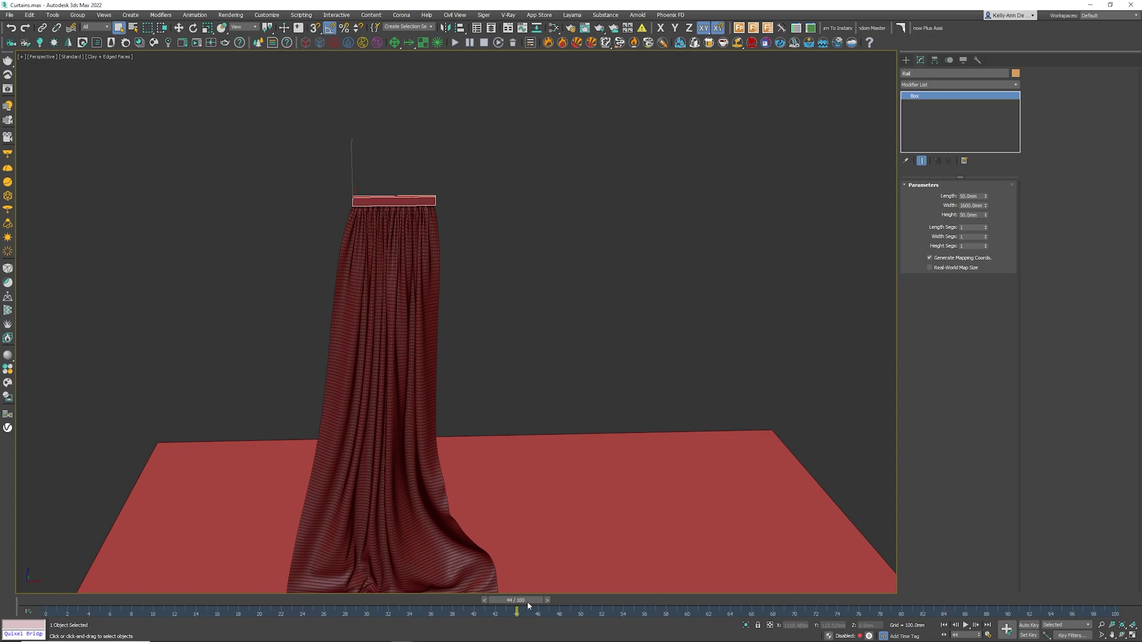
{"action": "left_click_drag", "start_coordinate": [517, 601], "coordinate": [565, 535]}
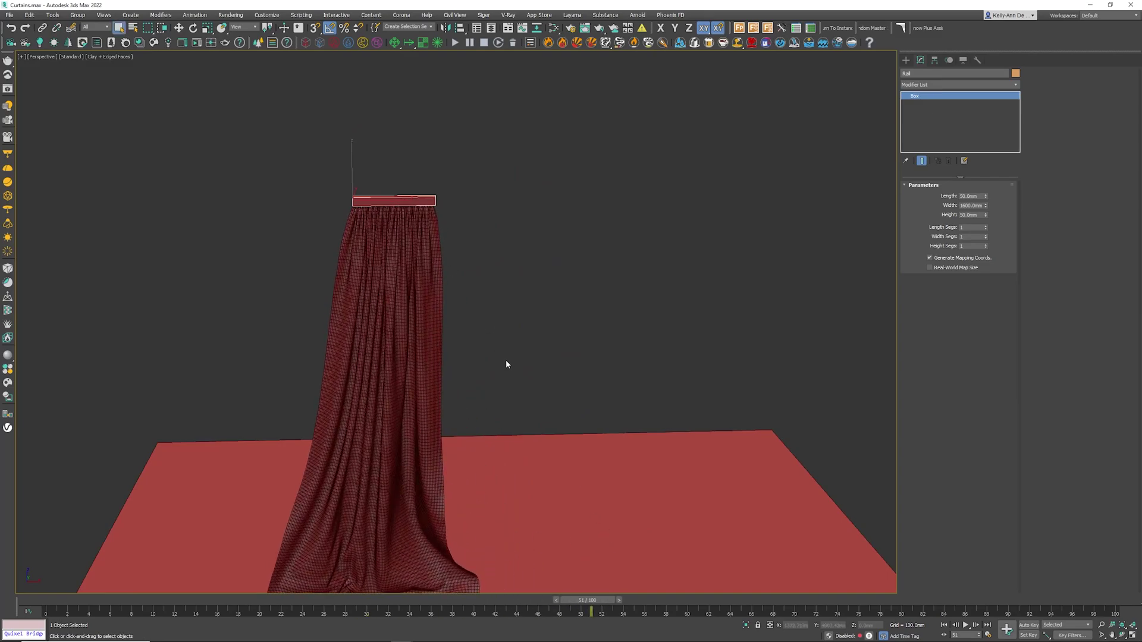
{"action": "middle_click_drag", "start_coordinate": [506, 364], "coordinate": [498, 256], "text": "alt"}
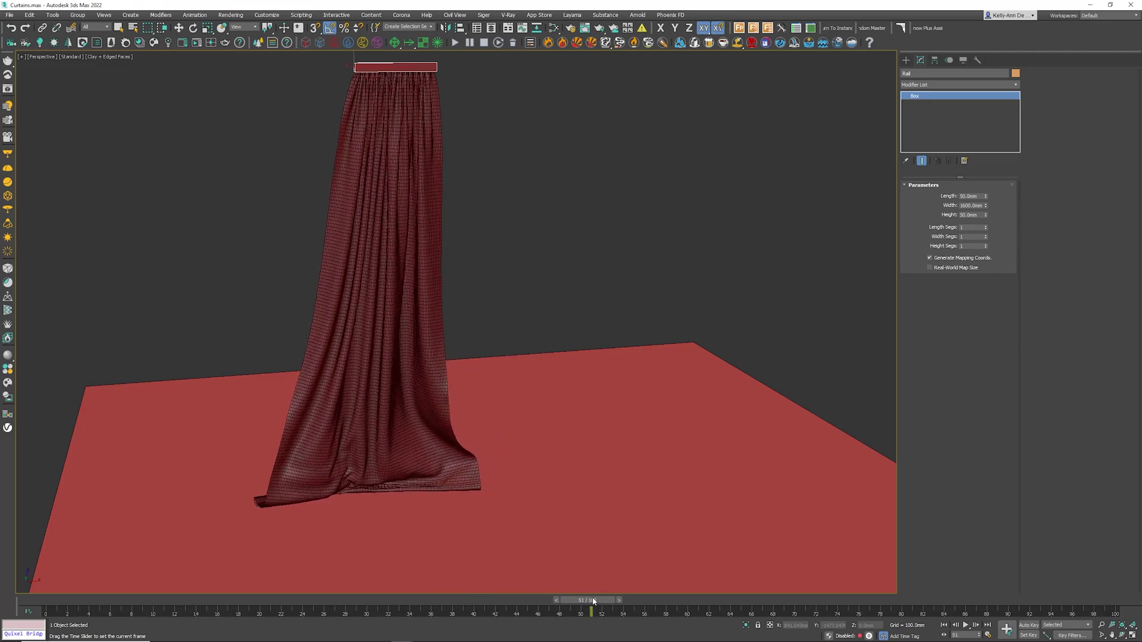
{"action": "left_click_drag", "start_coordinate": [593, 601], "coordinate": [538, 600]}
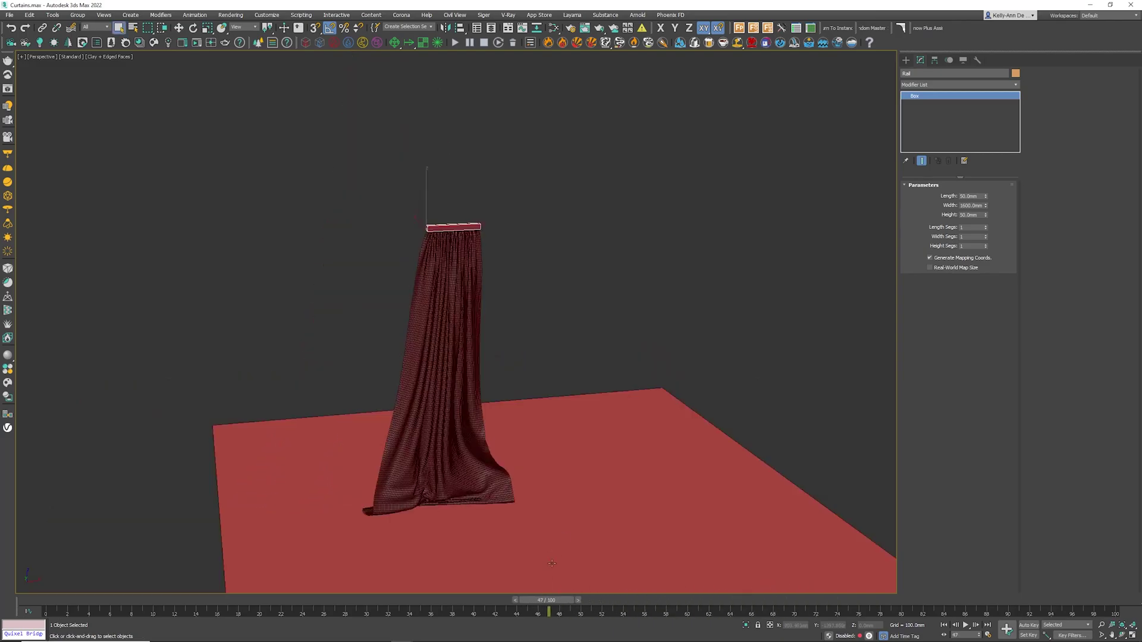
{"action": "left_click_drag", "start_coordinate": [539, 601], "coordinate": [799, 599]}
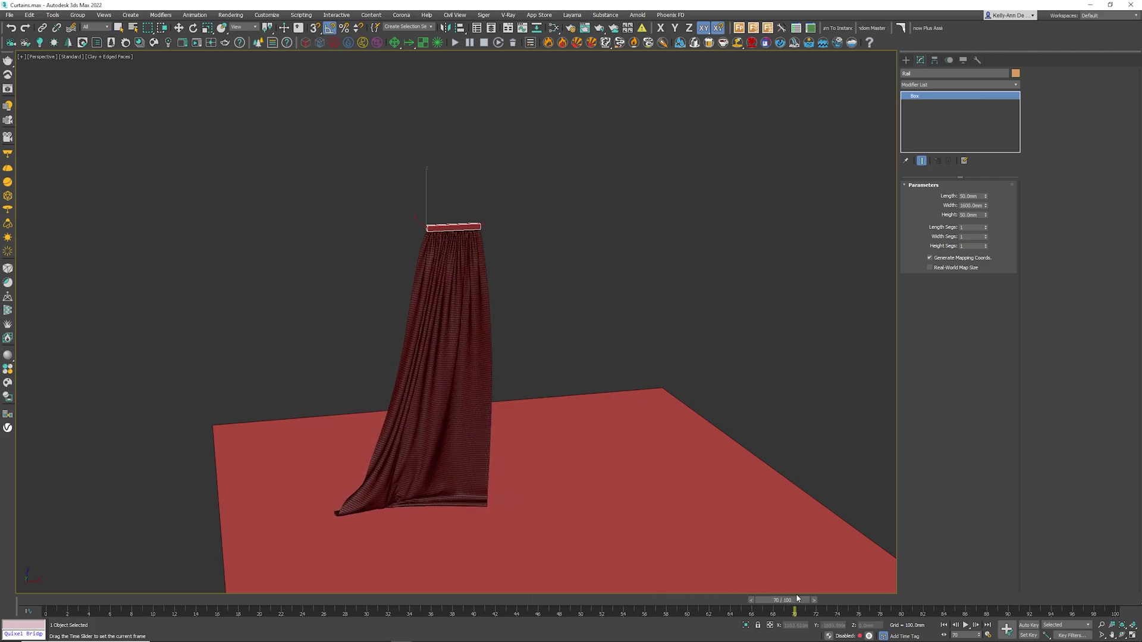
{"action": "key", "text": "q"}
Step: Set the curtain's drape as the cloth initial state, then try converting it to Editable Poly
{"action": "left_click", "coordinate": [473, 335]}
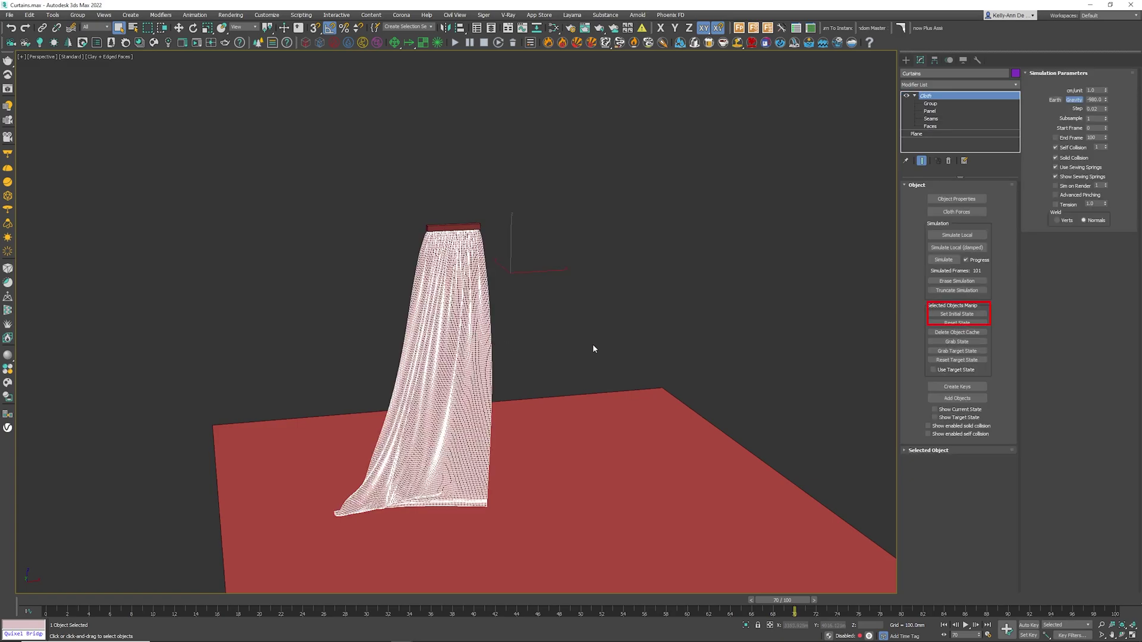
{"action": "left_click", "coordinate": [959, 316]}
{"action": "right_click", "coordinate": [472, 310]}
{"action": "mouse_move", "coordinate": [530, 402]}
{"action": "left_click", "coordinate": [595, 410]}
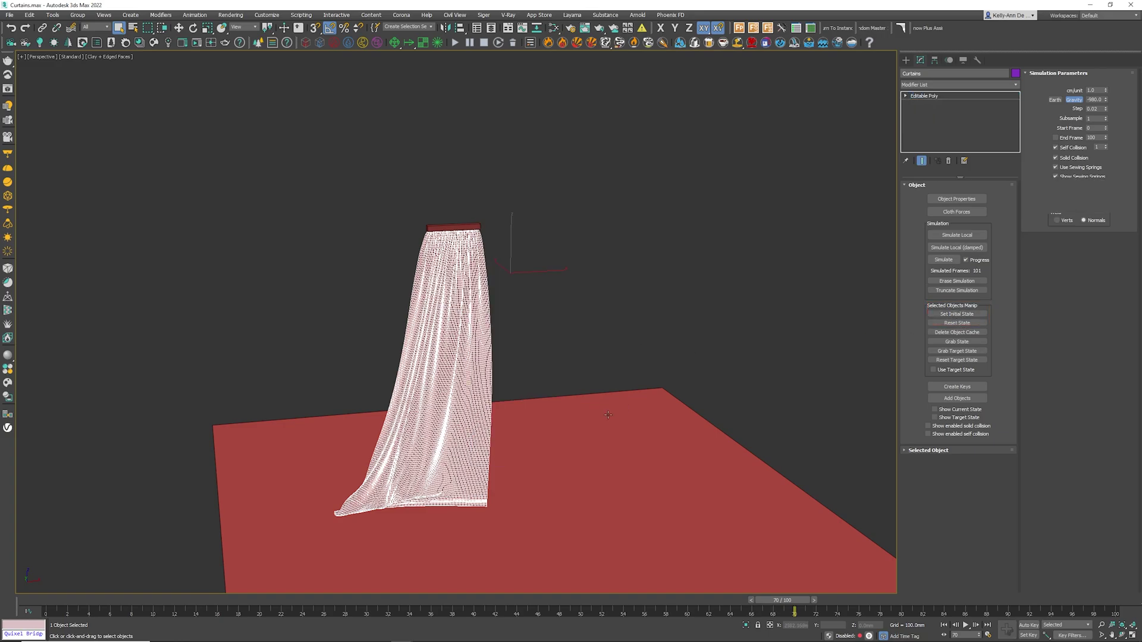
{"action": "left_click_drag", "start_coordinate": [792, 600], "coordinate": [706, 568]}
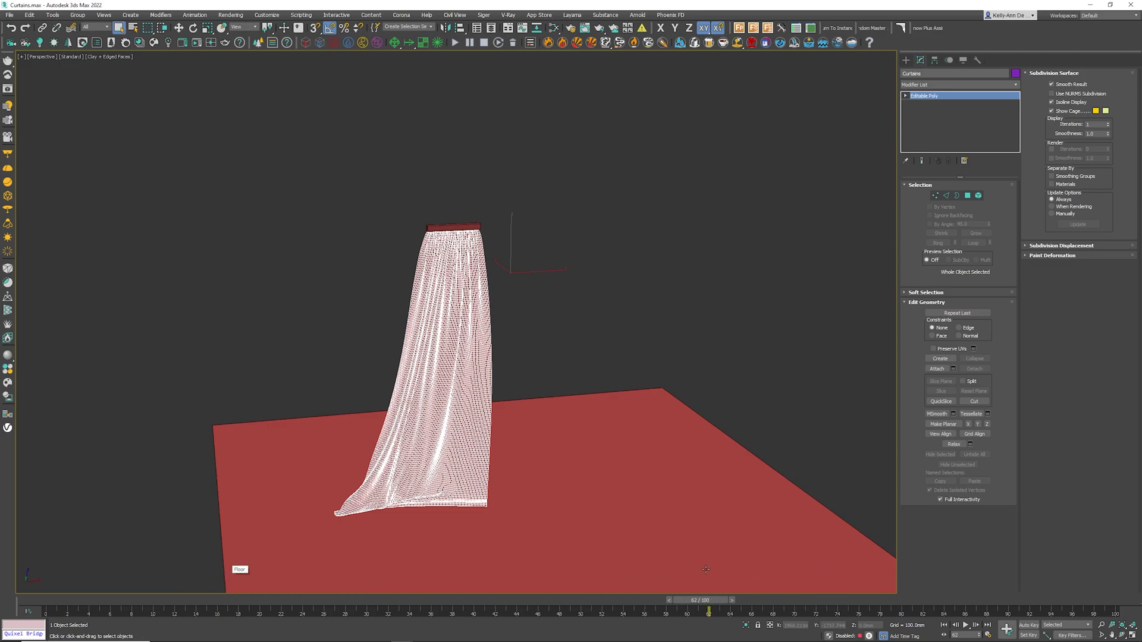
Step: Undo the Editable Poly conversion, set the initial state again and check an early frame
{"action": "key", "text": "ctrl+z"}
{"action": "key", "text": "ctrl+y"}
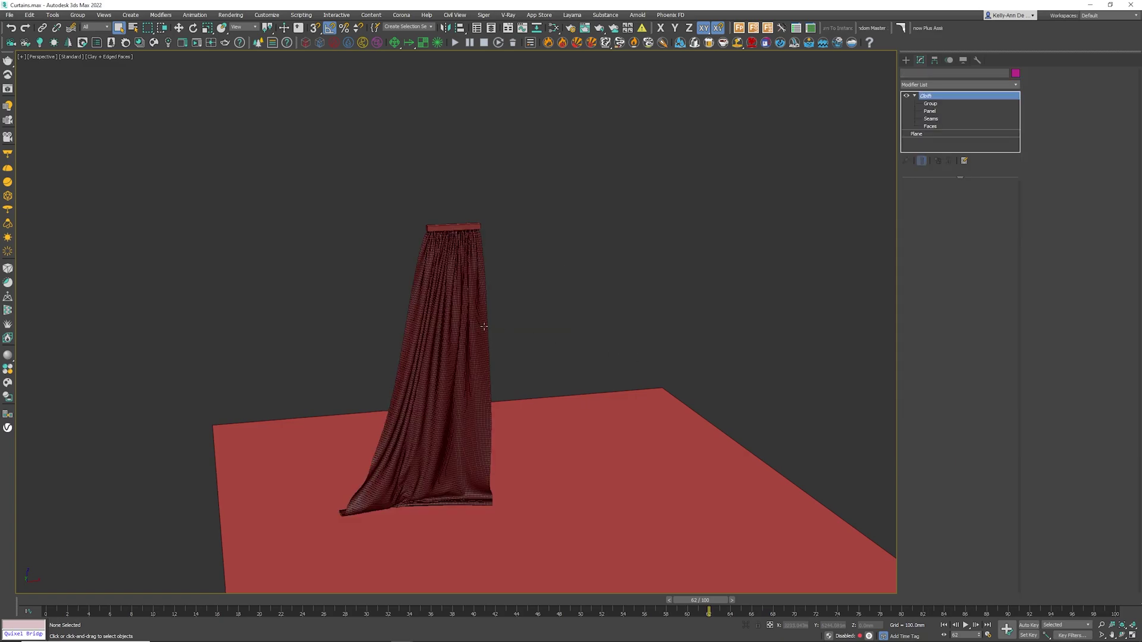
{"action": "key", "text": "ctrl+z"}
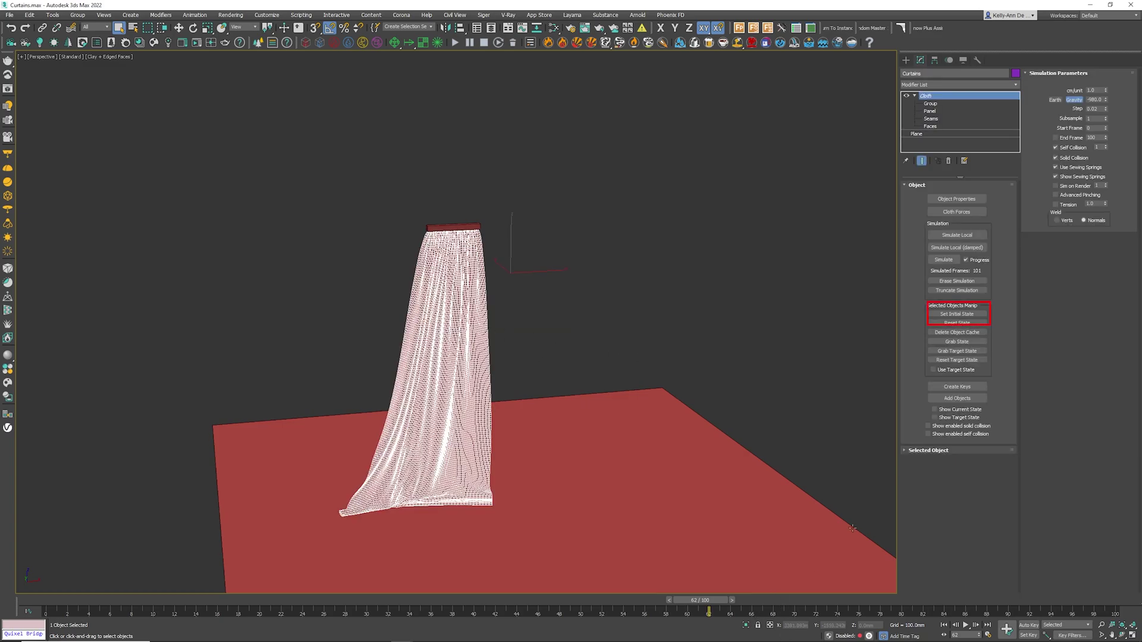
{"action": "left_click", "coordinate": [954, 315]}
{"action": "mouse_move", "coordinate": [700, 600]}
{"action": "left_mouse_down"}
{"action": "mouse_move", "coordinate": [265, 597]}
{"action": "mouse_move", "coordinate": [898, 598]}
{"action": "mouse_move", "coordinate": [301, 566]}
{"action": "mouse_move", "coordinate": [902, 580]}
{"action": "mouse_move", "coordinate": [69, 558]}
{"action": "mouse_move", "coordinate": [30, 597]}
{"action": "left_mouse_up"}
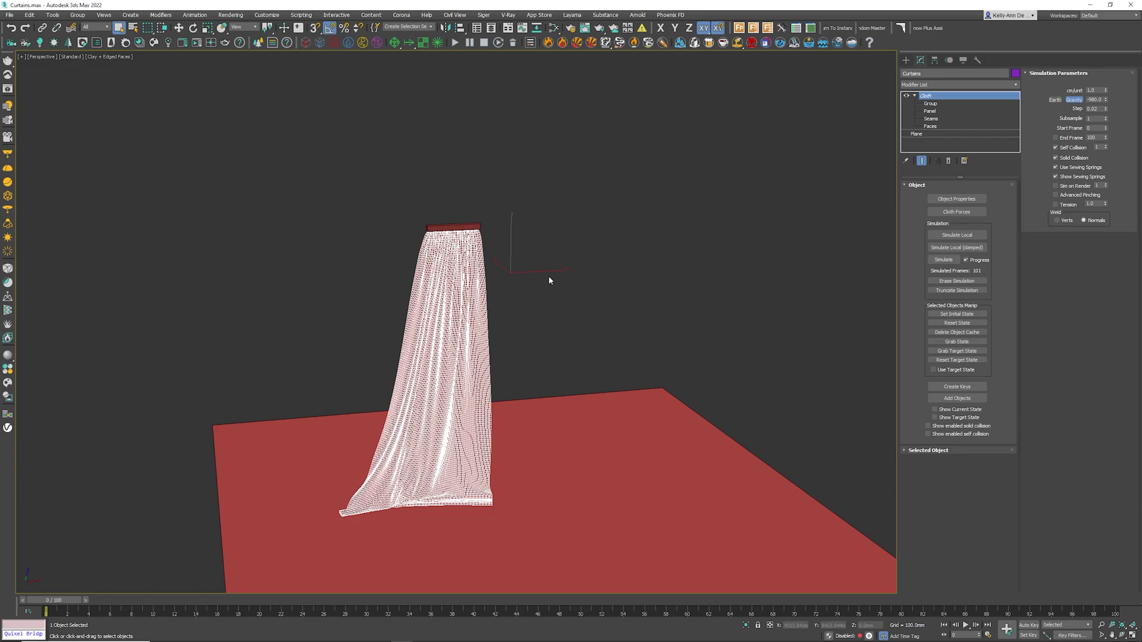
Step: Create a Wind space warp beside the curtain in the Top view
{"action": "left_click", "coordinate": [907, 60]}
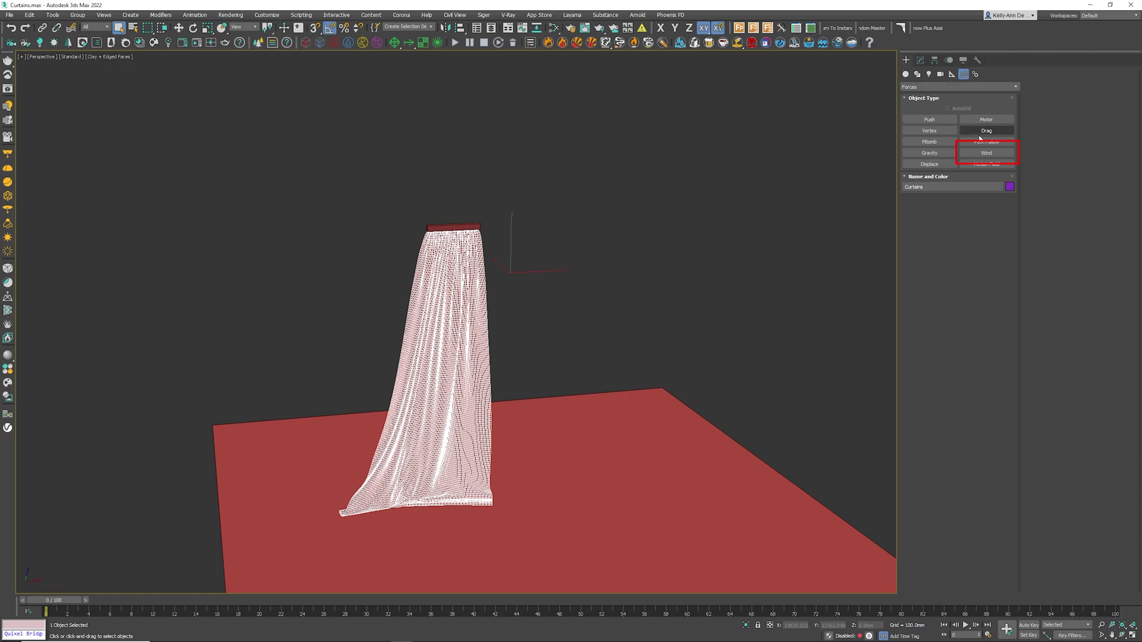
{"action": "left_click", "coordinate": [984, 154]}
{"action": "key", "text": "t"}
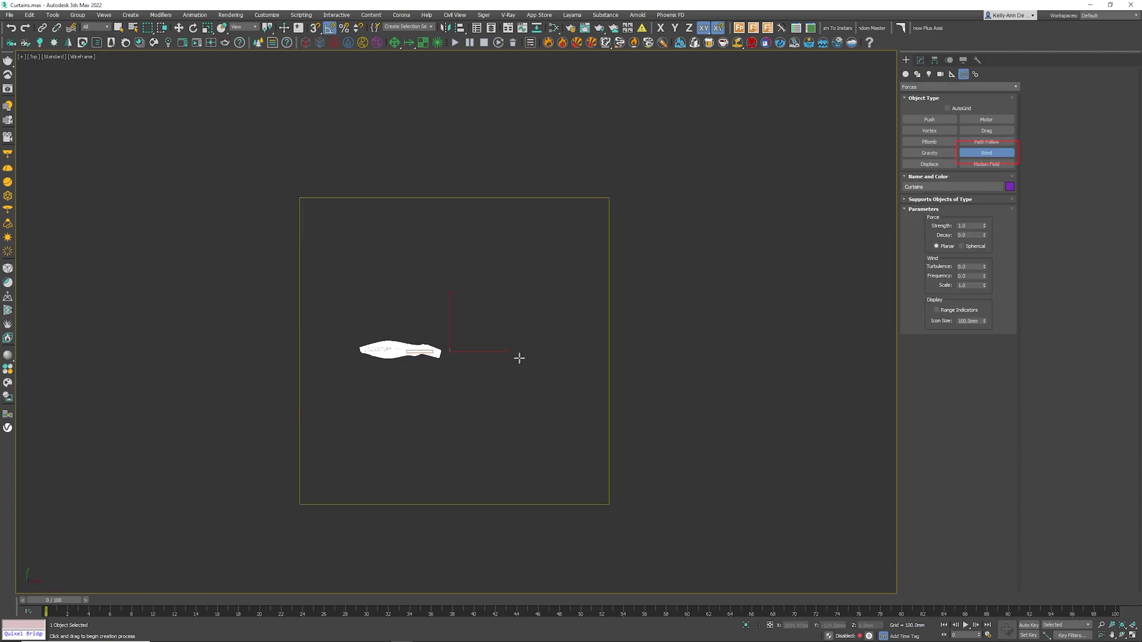
{"action": "left_click_drag", "start_coordinate": [421, 275], "coordinate": [485, 331]}
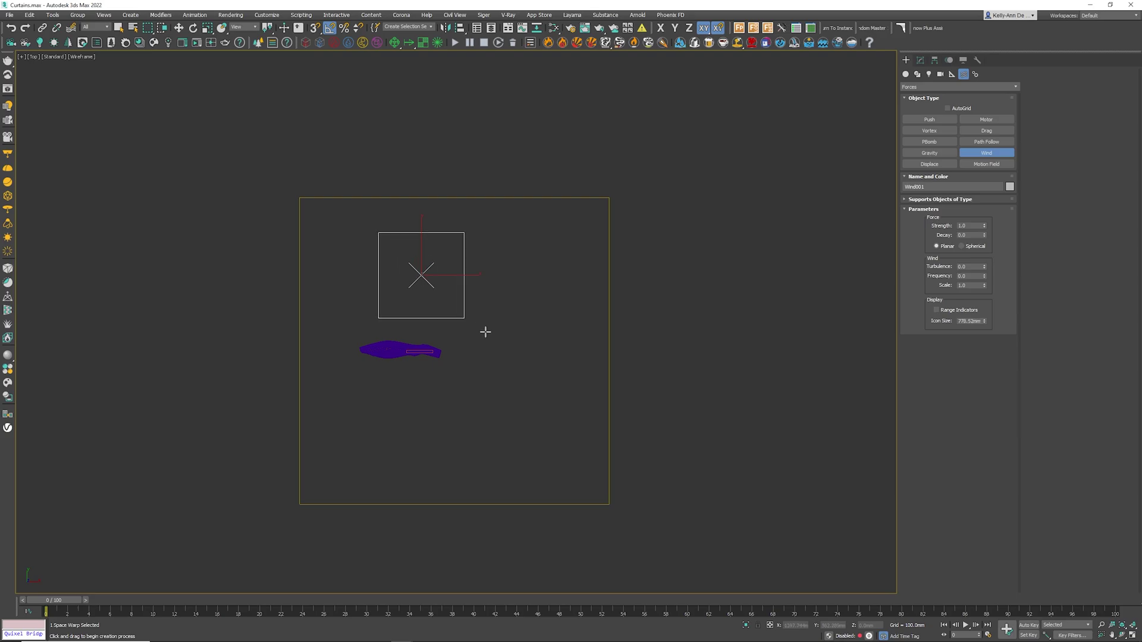
{"action": "key", "text": "p"}
{"action": "middle_click_drag", "start_coordinate": [484, 333], "coordinate": [546, 382], "text": "alt"}
Step: Rotate the wind about 80° to face the curtain and raise it to curtain height
{"action": "key", "text": "e"}
{"action": "left_click_drag", "start_coordinate": [487, 392], "coordinate": [490, 412]}
{"action": "key", "text": "w"}
{"action": "middle_click_drag", "start_coordinate": [490, 412], "coordinate": [497, 490], "text": "alt"}
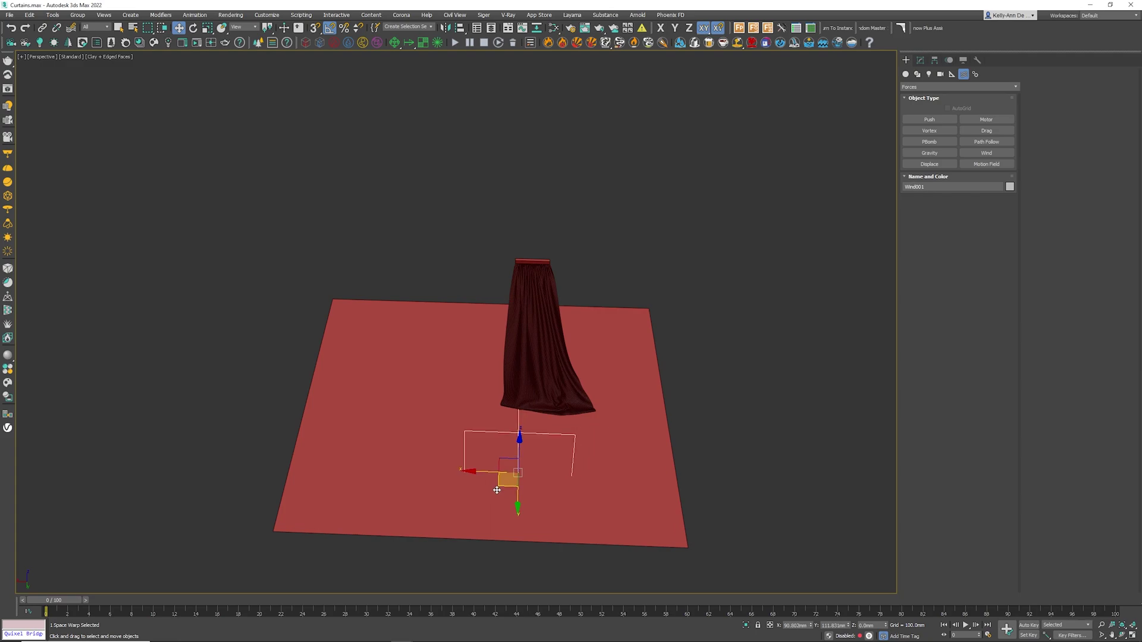
{"action": "key", "text": "e"}
{"action": "left_click_drag", "start_coordinate": [497, 512], "coordinate": [464, 512]}
{"action": "key", "text": "w"}
{"action": "middle_click_drag", "start_coordinate": [464, 512], "coordinate": [521, 483], "text": "alt"}
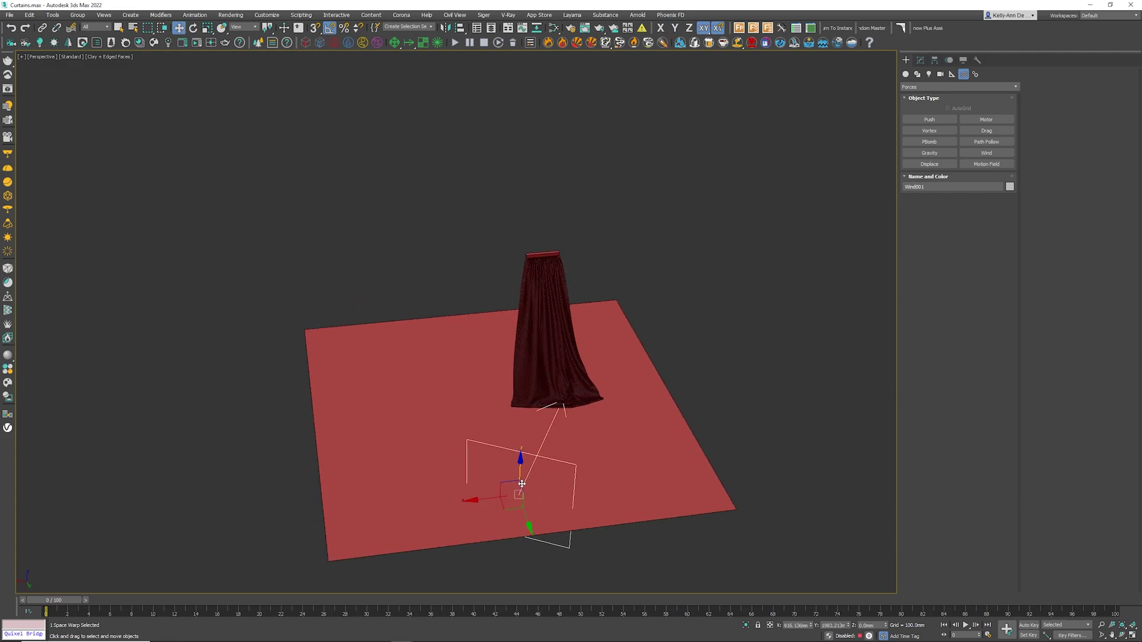
{"action": "left_click_drag", "start_coordinate": [522, 484], "coordinate": [518, 411]}
{"action": "middle_click_drag", "start_coordinate": [518, 411], "coordinate": [523, 440], "text": "alt"}
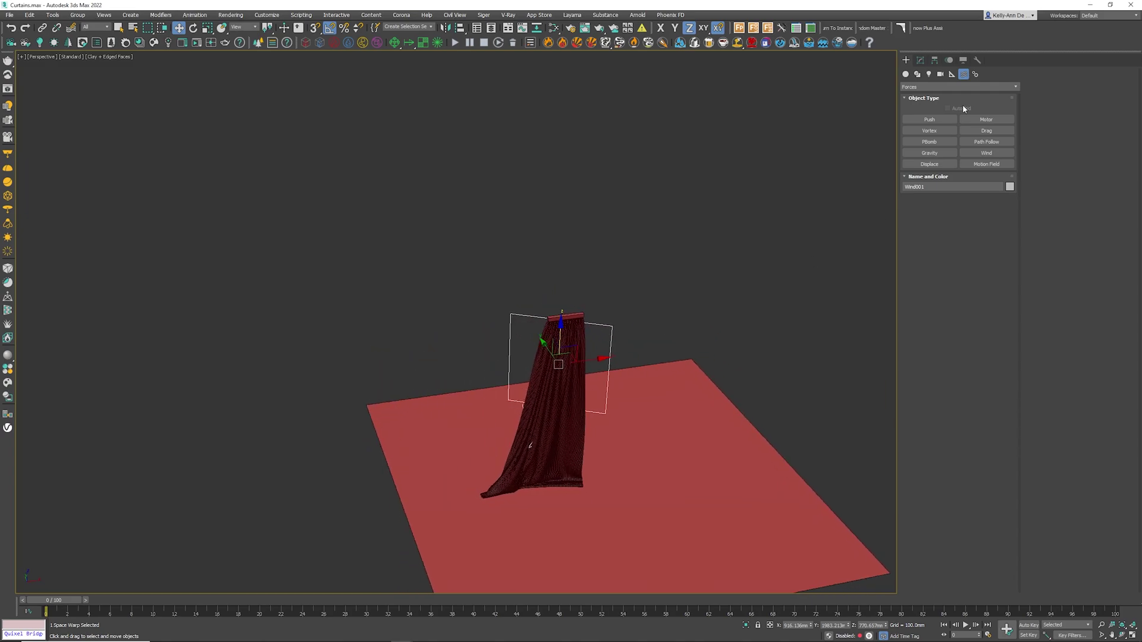
{"action": "left_click", "coordinate": [920, 61]}
Step: Move Wind001 into the curtain's Forces in Simulation list under Cloth Forces
{"action": "double_click", "coordinate": [973, 212]}
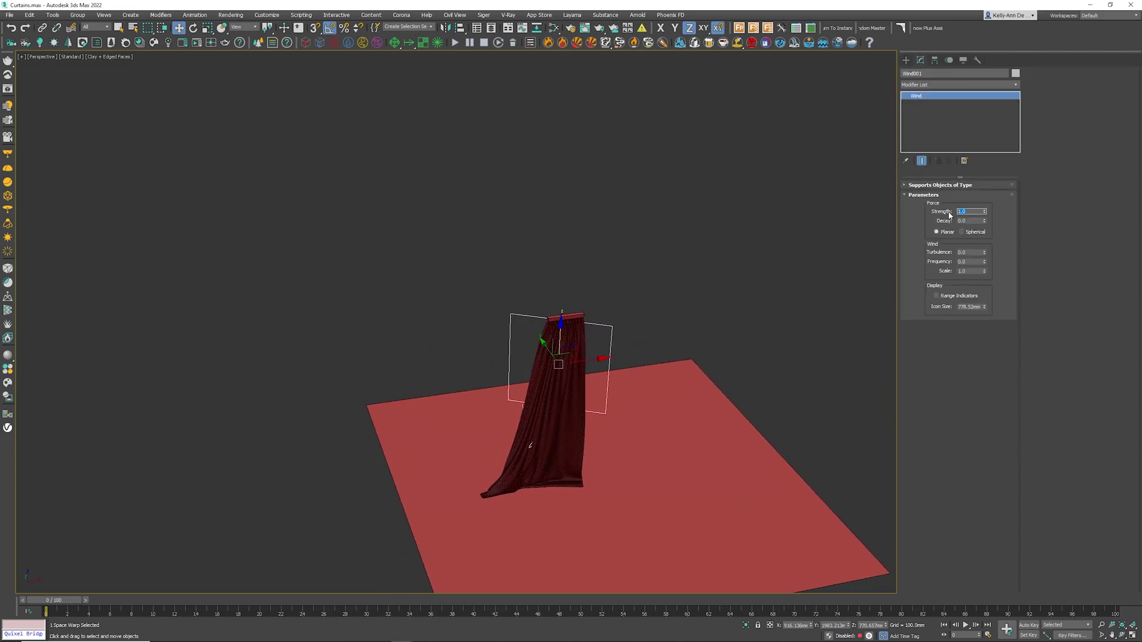
{"action": "middle_click_drag", "start_coordinate": [820, 285], "coordinate": [589, 369], "text": "alt"}
{"action": "left_click", "coordinate": [582, 381]}
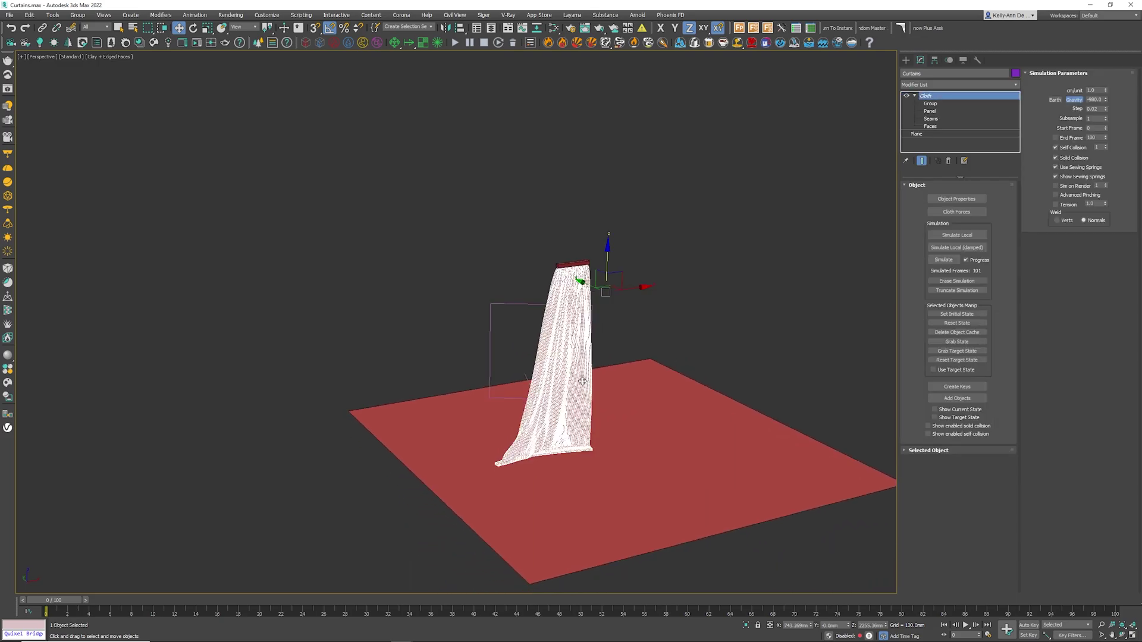
{"action": "left_click", "coordinate": [962, 214]}
{"action": "left_click", "coordinate": [27, 47]}
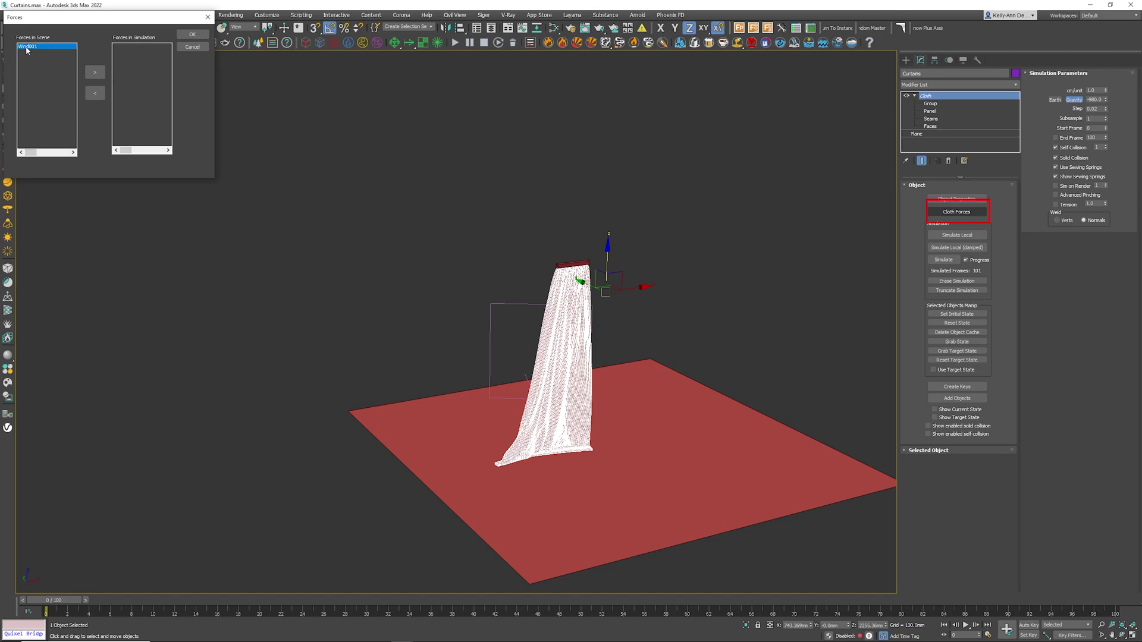
{"action": "left_click", "coordinate": [94, 73]}
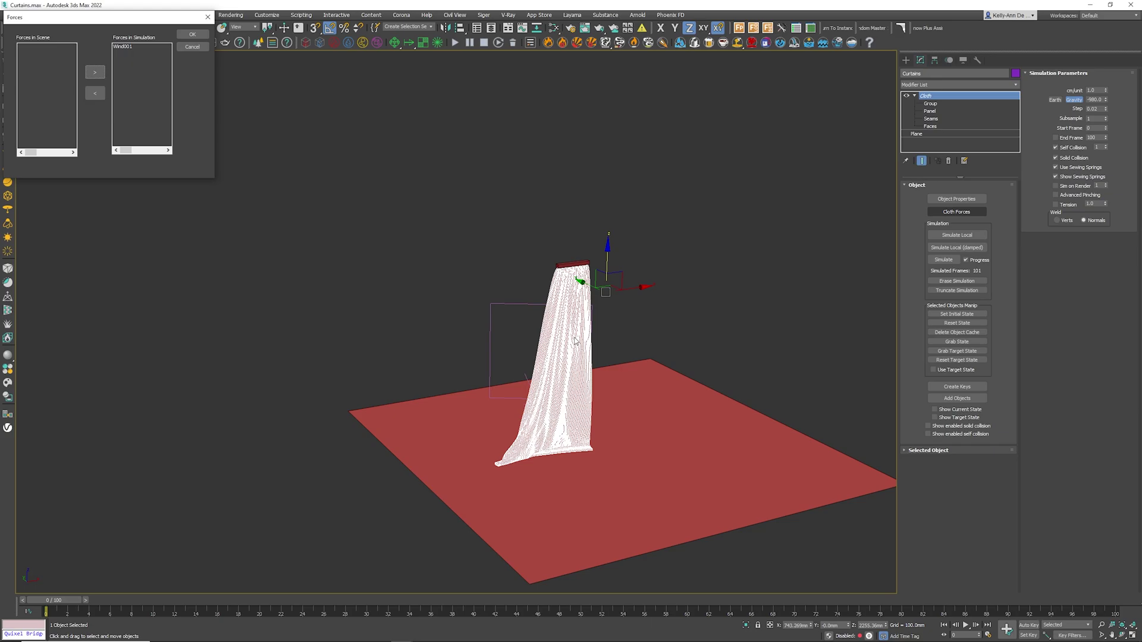
{"action": "left_click", "coordinate": [193, 34]}
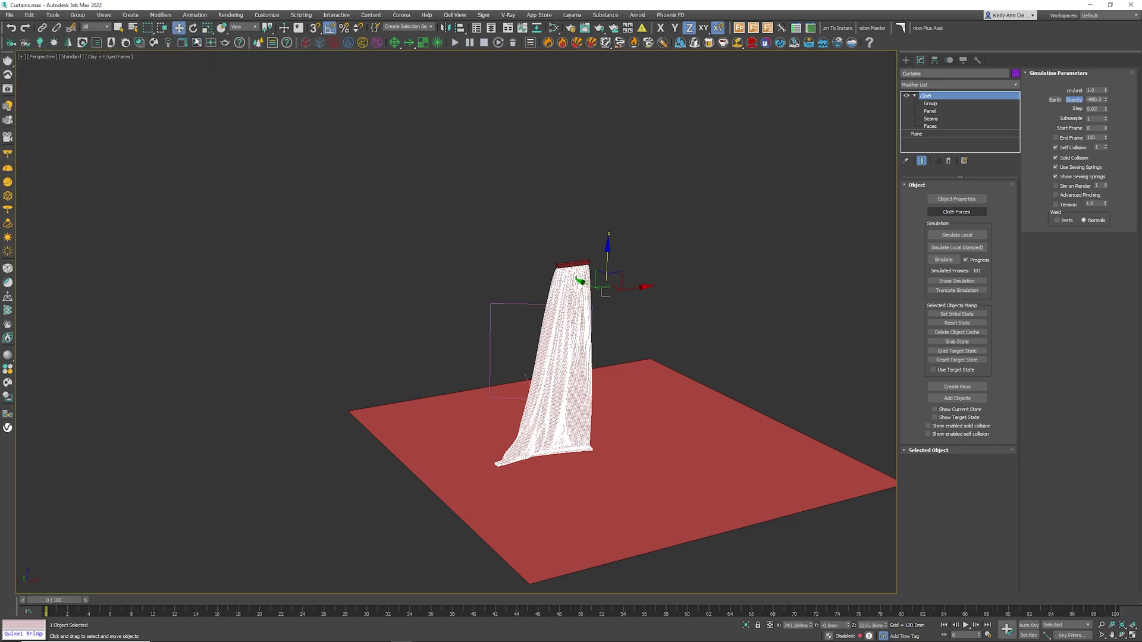
Step: Erase the old simulation, re-simulate the curtain with Wind001 and play it from frame 0
{"action": "left_click", "coordinate": [965, 283]}
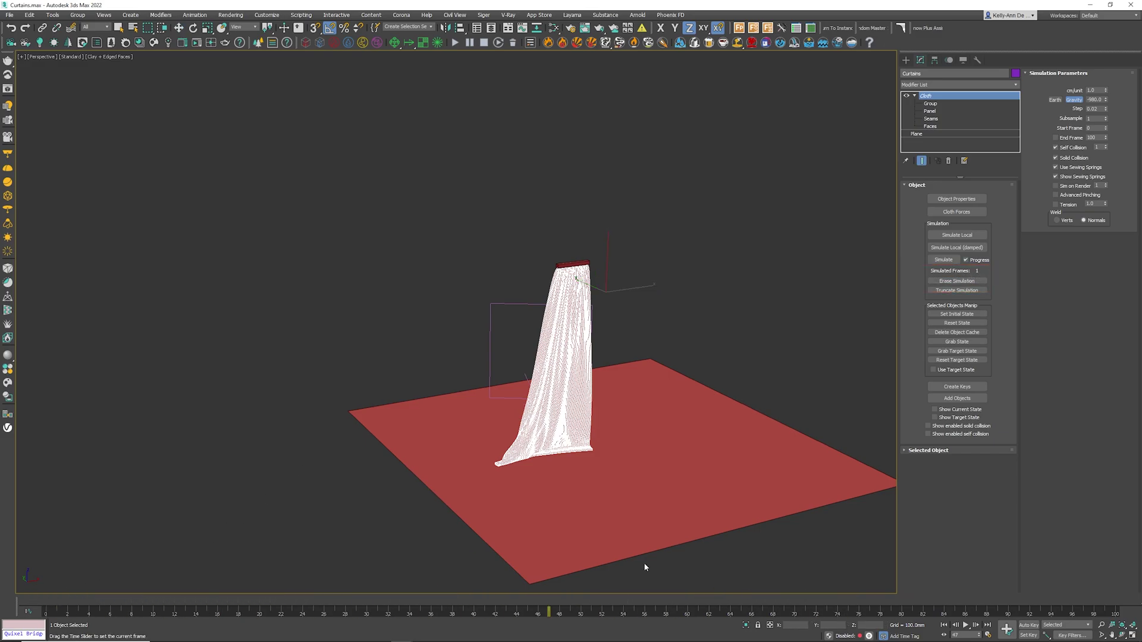
{"action": "key", "text": "w"}
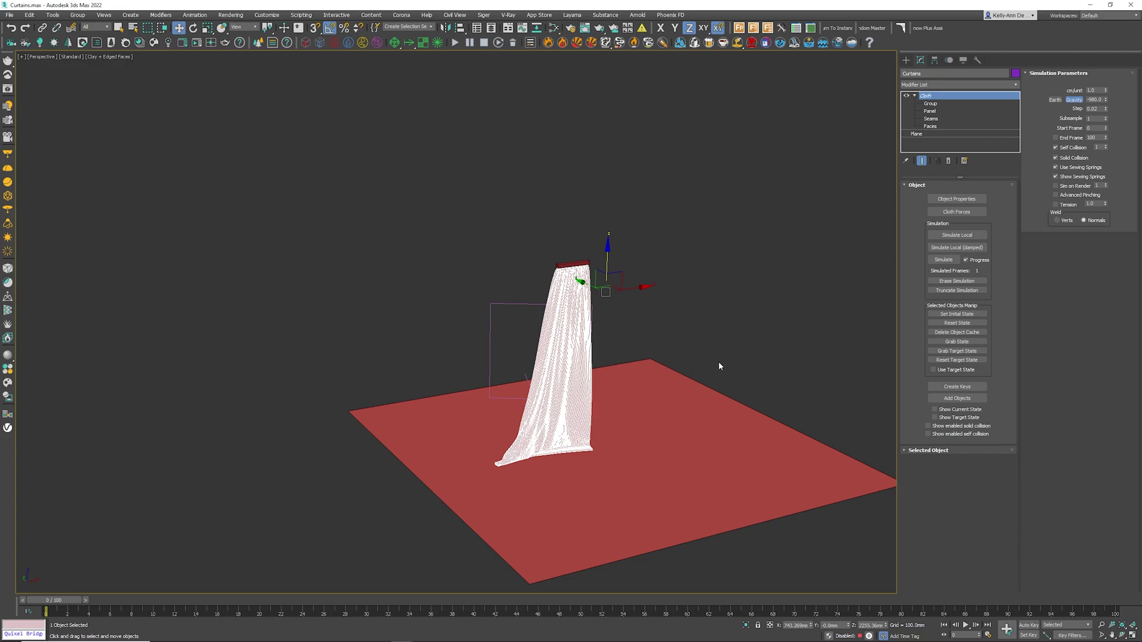
{"action": "scroll", "coordinate": [718, 366], "scroll_direction": "up", "scroll_amount": 4}
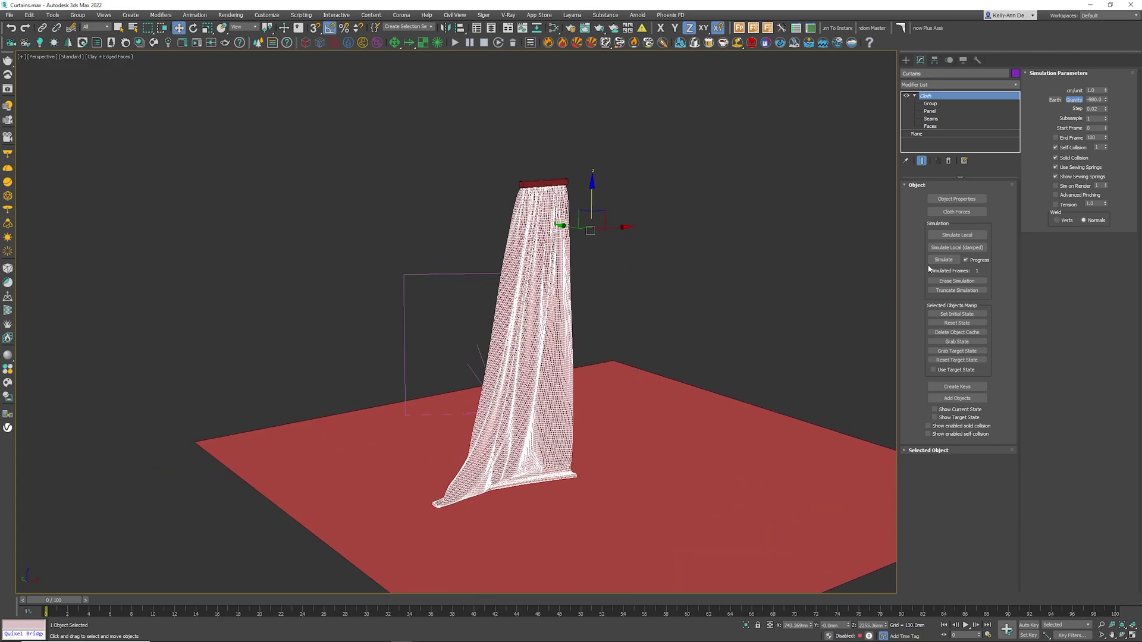
{"action": "left_click", "coordinate": [943, 260]}
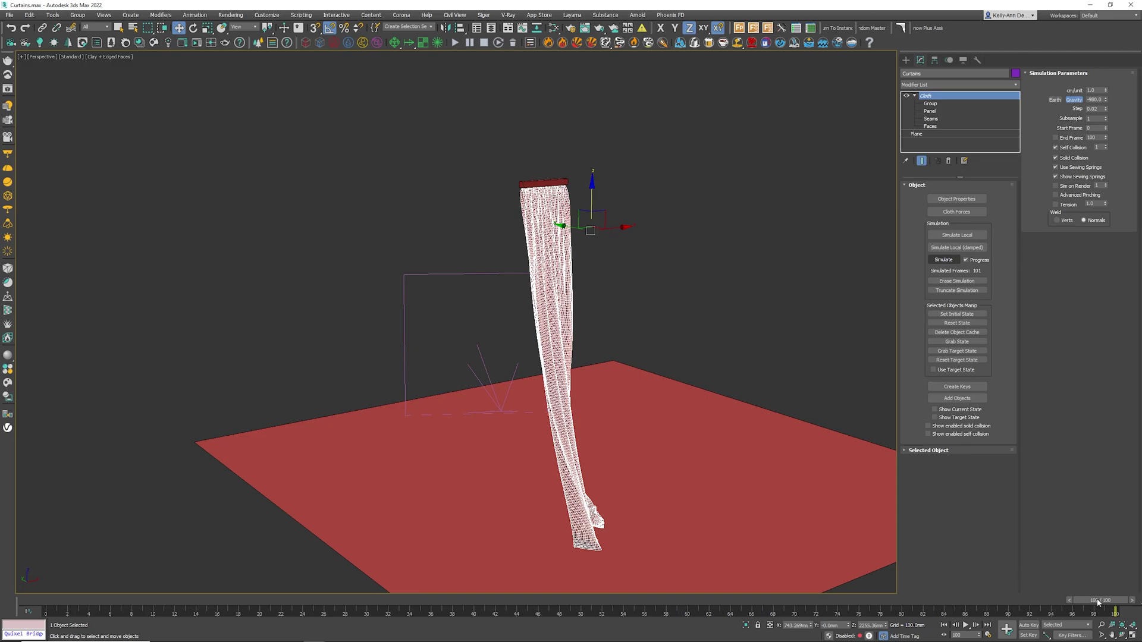
{"action": "left_click_drag", "start_coordinate": [839, 600], "coordinate": [41, 600]}
{"action": "key", "text": "w"}
{"action": "middle_click_drag", "start_coordinate": [571, 334], "coordinate": [566, 303], "text": "alt"}
{"action": "key", "text": "/"}
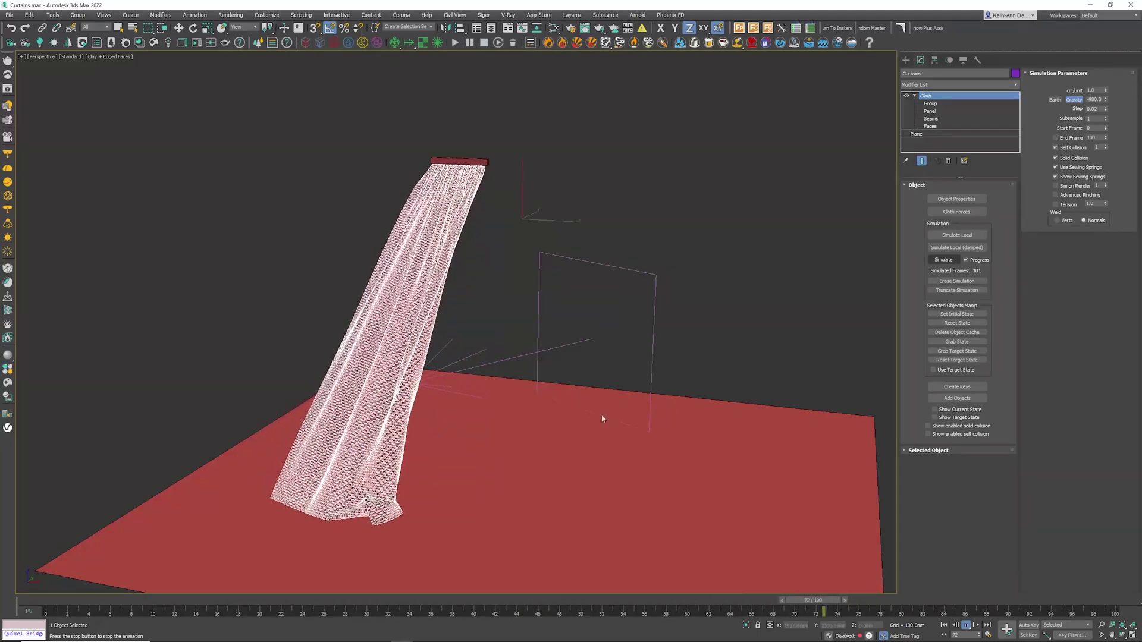
{"action": "middle_click_drag", "start_coordinate": [604, 418], "coordinate": [660, 410]}
Step: Add a Shell modifier to the curtain with an Outer Amount of 5.0mm
{"action": "key", "text": "w"}
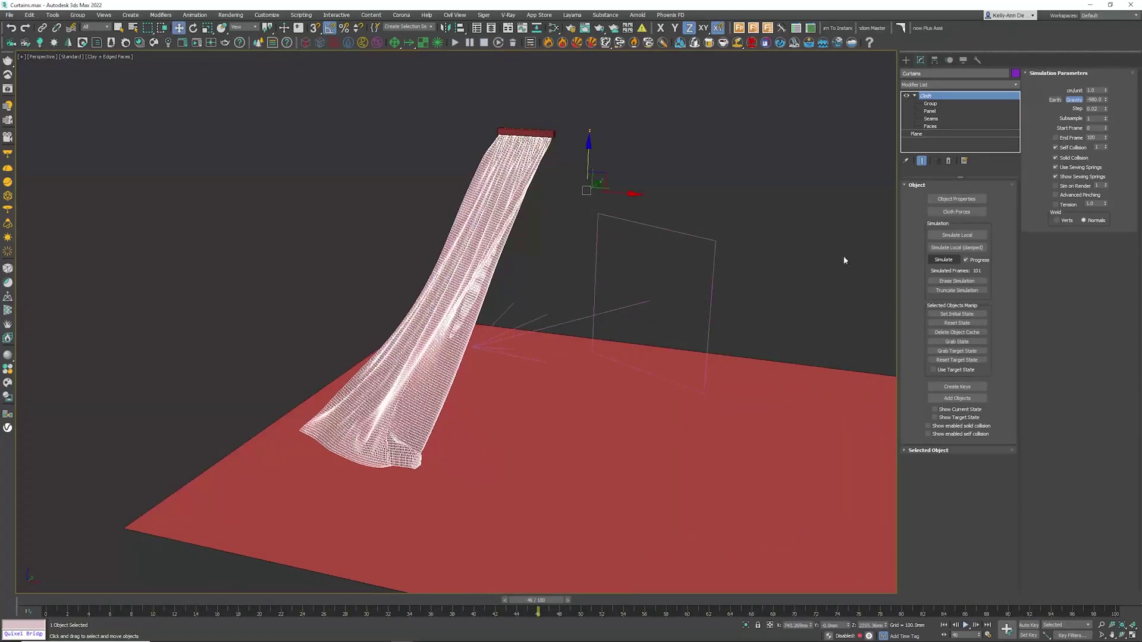
{"action": "left_click", "coordinate": [929, 88]}
{"action": "scroll", "coordinate": [952, 238], "scroll_direction": "down", "scroll_amount": 10}
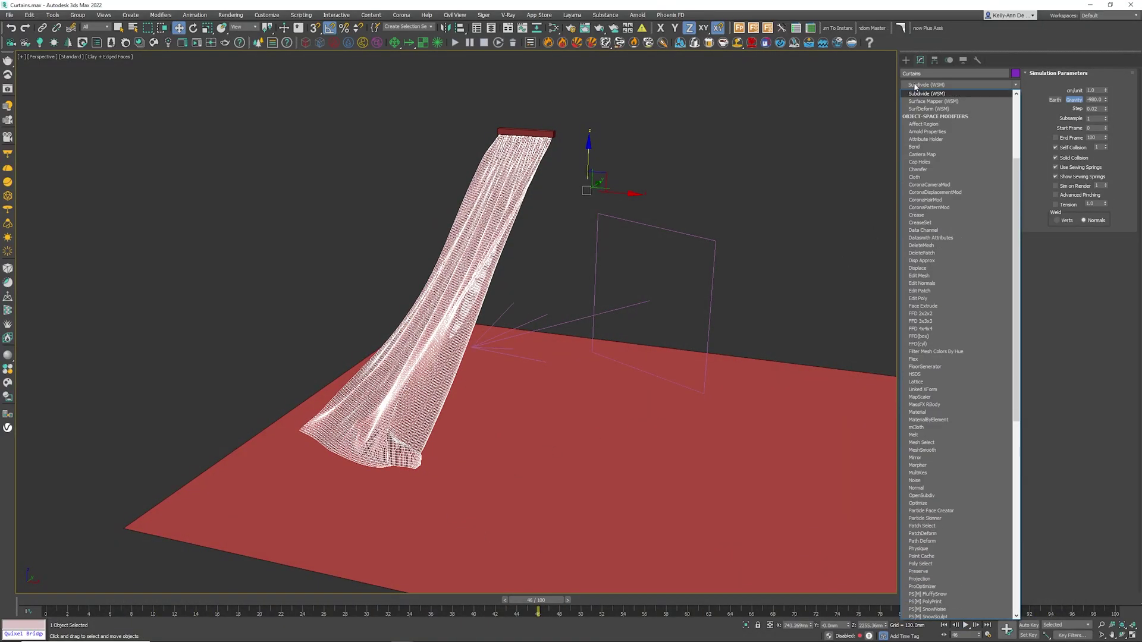
{"action": "left_click", "coordinate": [916, 299]}
{"action": "scroll", "coordinate": [665, 340], "scroll_direction": "up", "scroll_amount": 10}
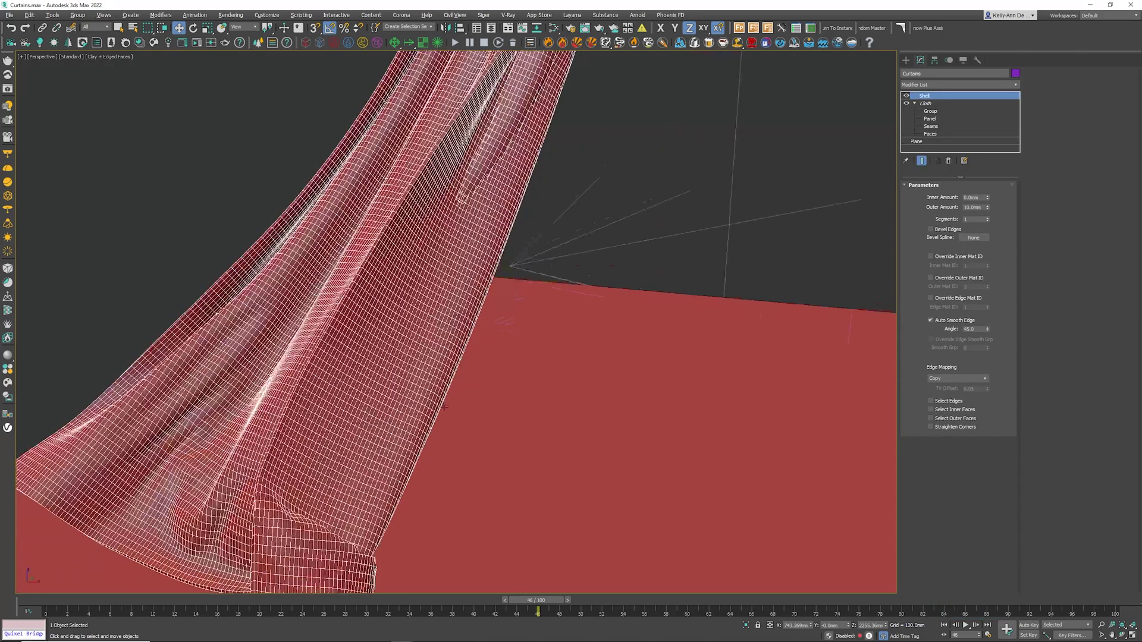
{"action": "middle_click_drag", "start_coordinate": [665, 411], "coordinate": [665, 422], "text": "alt"}
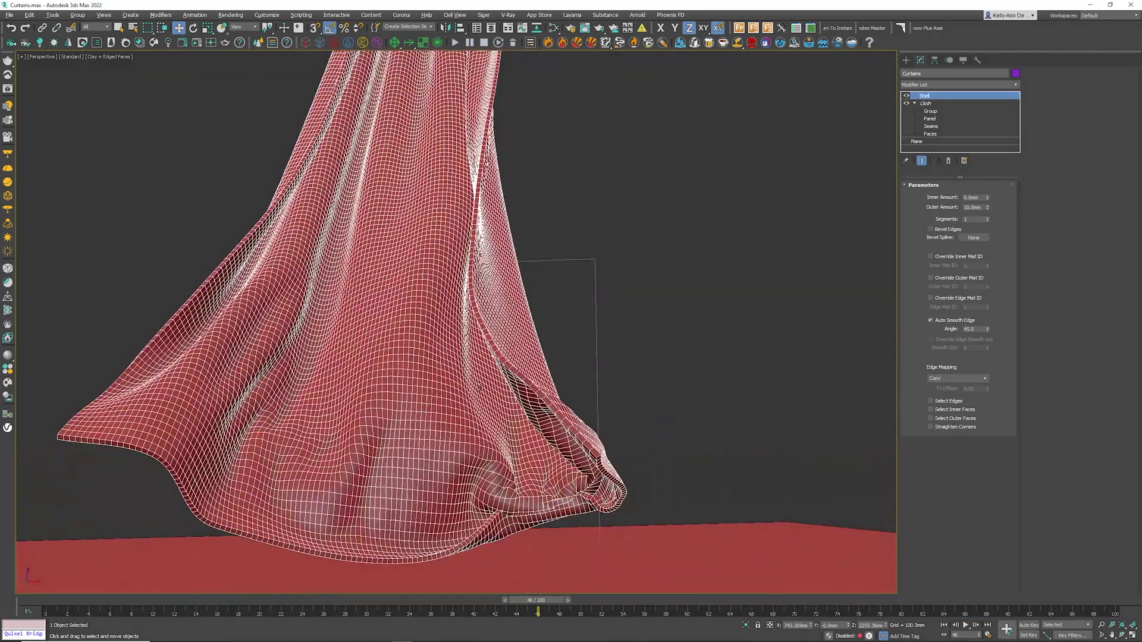
{"action": "left_click", "coordinate": [977, 207]}
{"action": "type", "text": "5"}
{"action": "key", "text": "Return"}
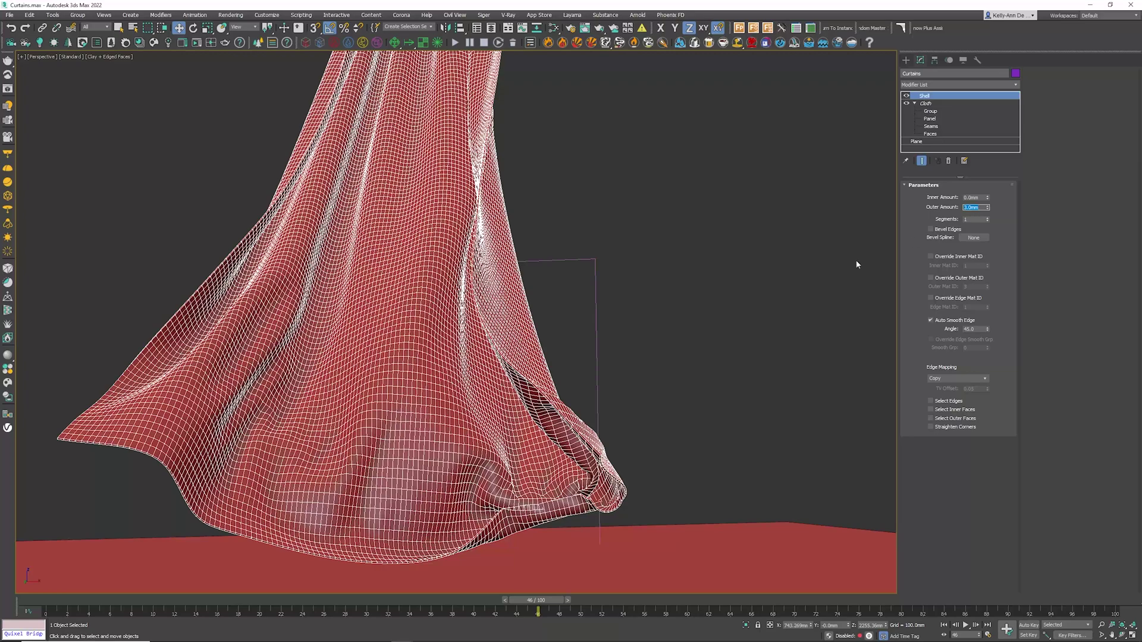
Step: Turn off edged faces, deselect the curtain and scrub the timeline to review the thickened cloth
{"action": "scroll", "coordinate": [599, 349], "scroll_direction": "down", "scroll_amount": 10}
{"action": "key", "text": "F4"}
{"action": "left_click", "coordinate": [632, 280]}
{"action": "middle_click_drag", "start_coordinate": [632, 280], "coordinate": [572, 294]}
{"action": "left_click_drag", "start_coordinate": [546, 609], "coordinate": [90, 566]}
{"action": "key", "text": "w"}
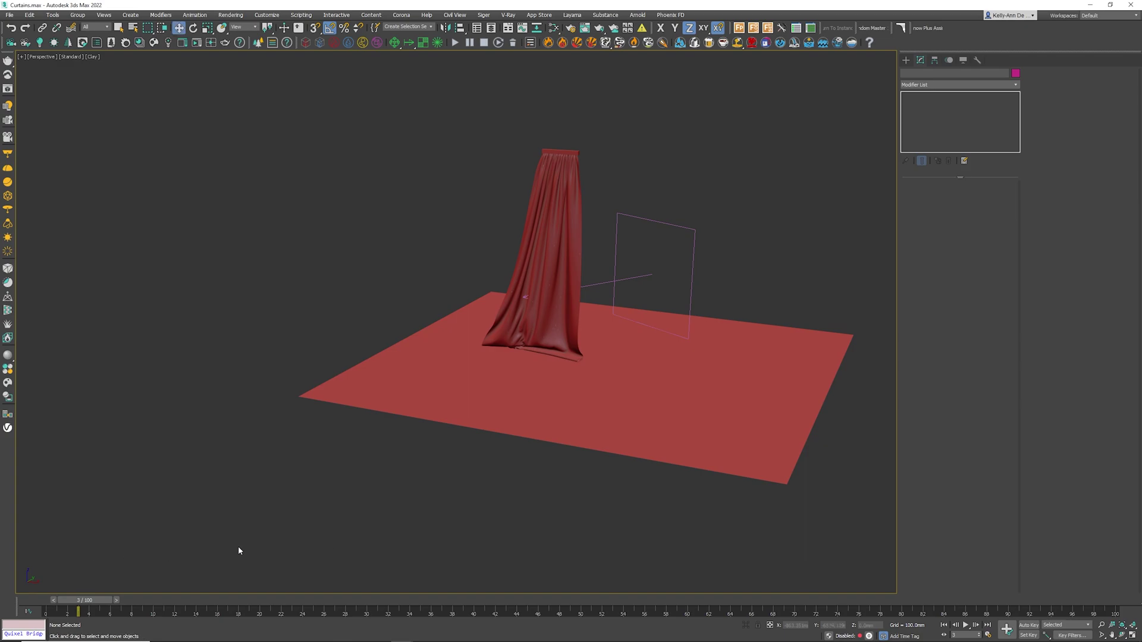
{"action": "left_click", "coordinate": [966, 625]}
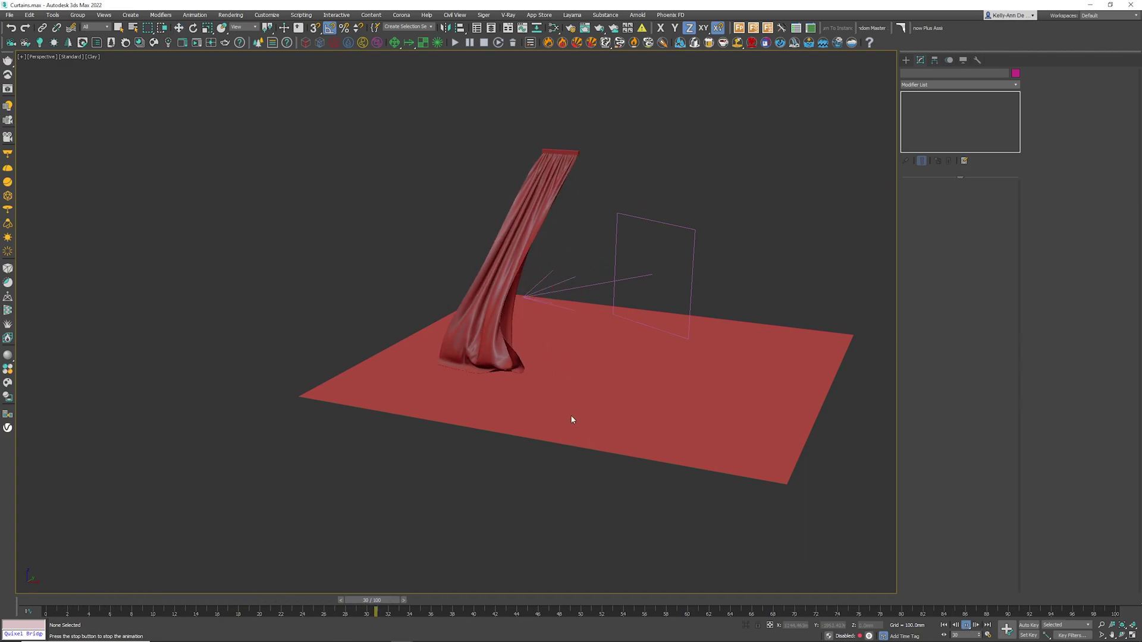